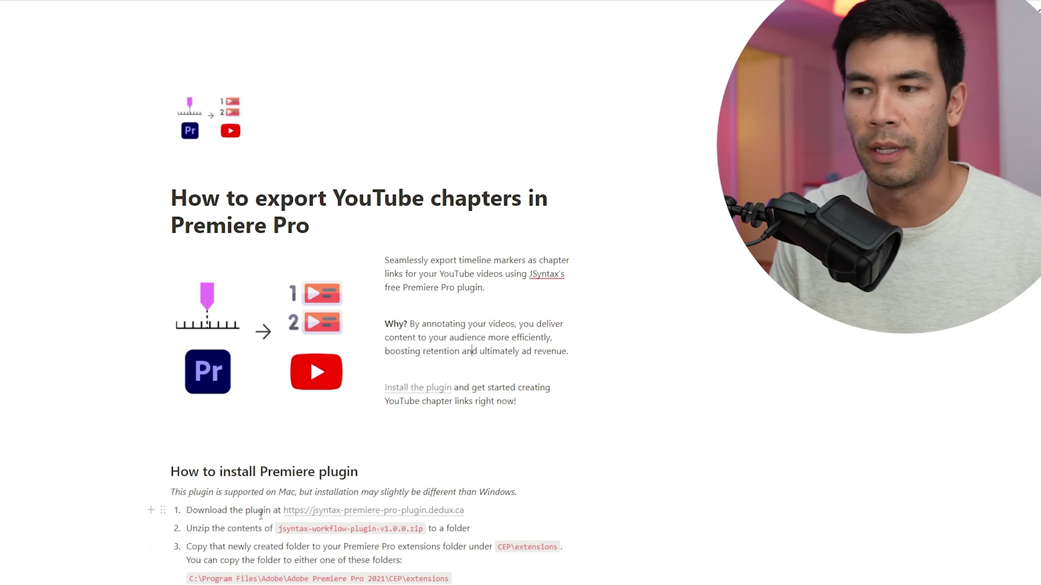
Download jsyntax-workflow-plugin-v1.0.0.zip from the linked plugin site and save it to the Desktop.
mouse_move(302, 516)
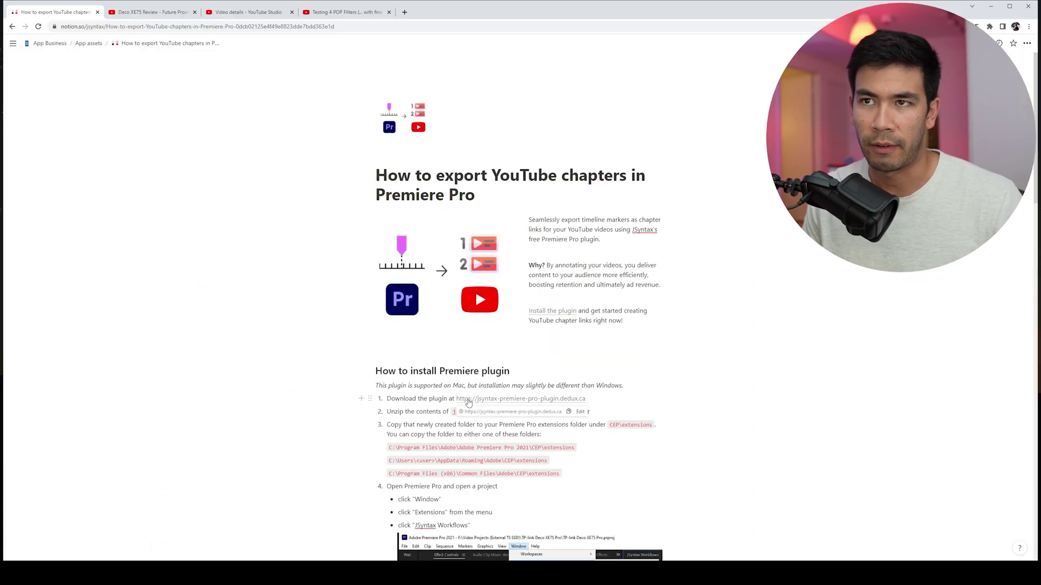
click(469, 399)
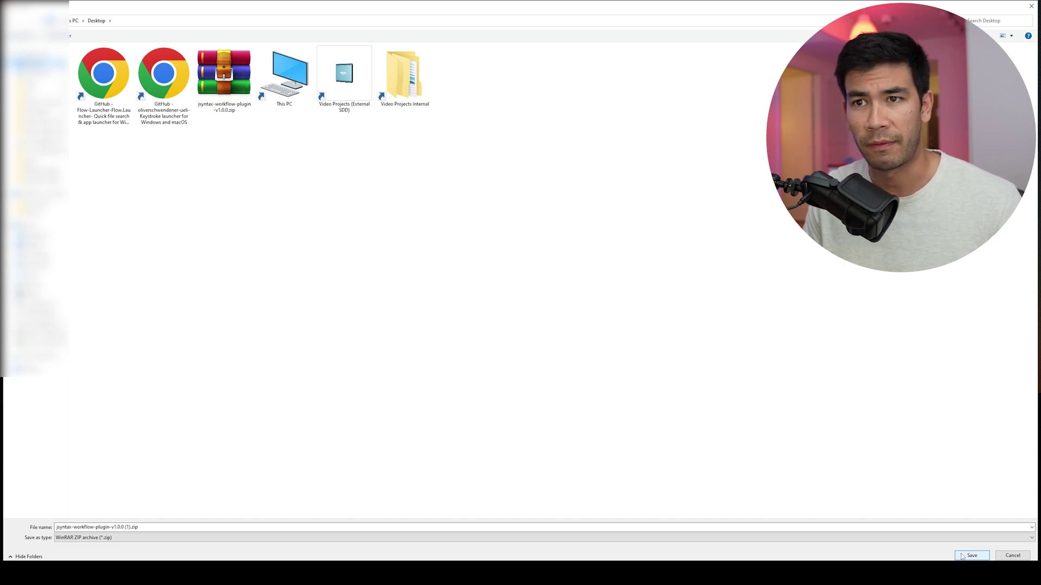
click(971, 556)
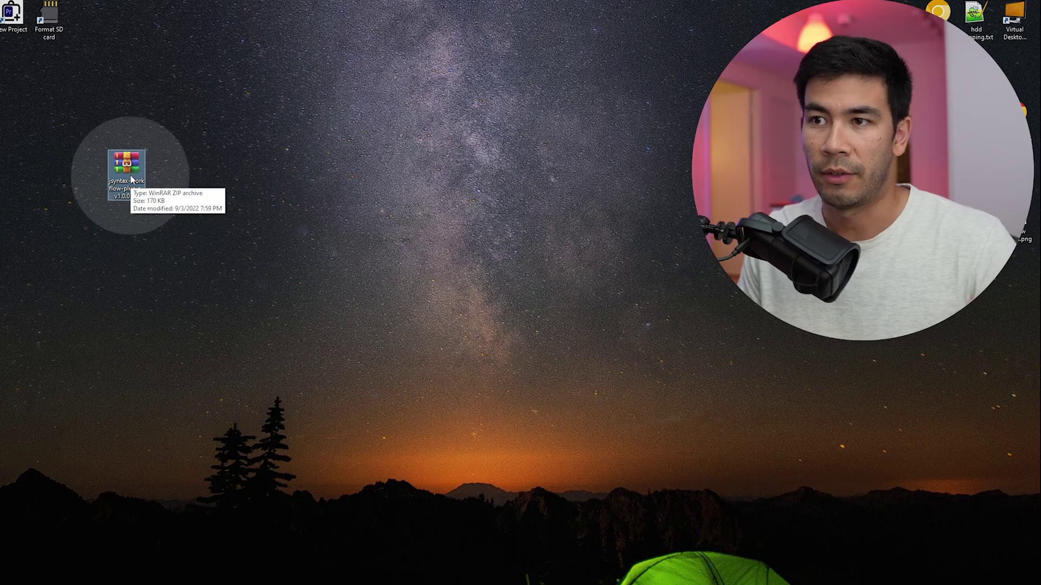
Extract the plugin zip into a jsyntax-workflow-plugin-v1.0.0 folder and open that folder.
right_click(130, 176)
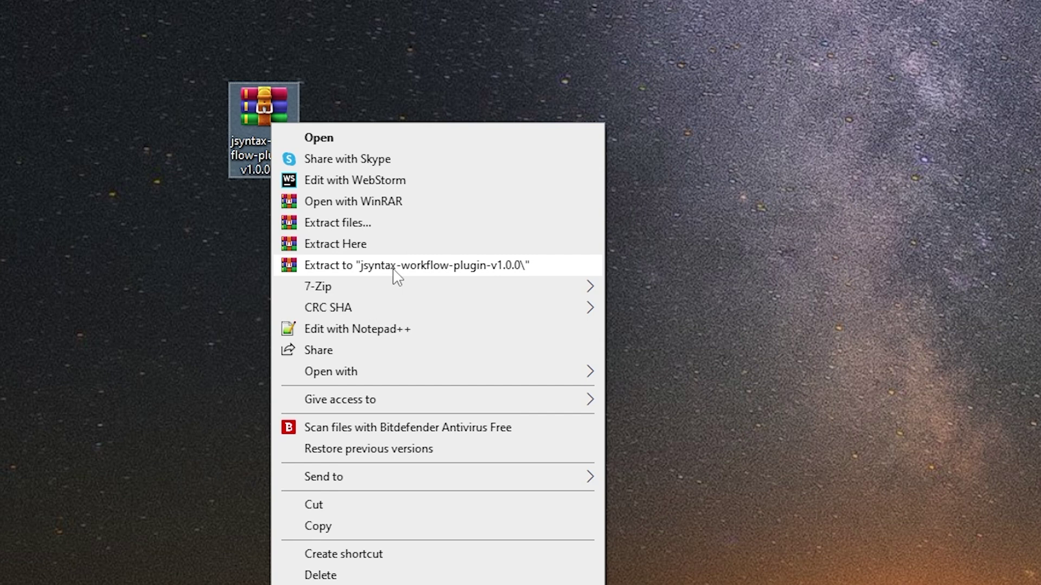
click(394, 269)
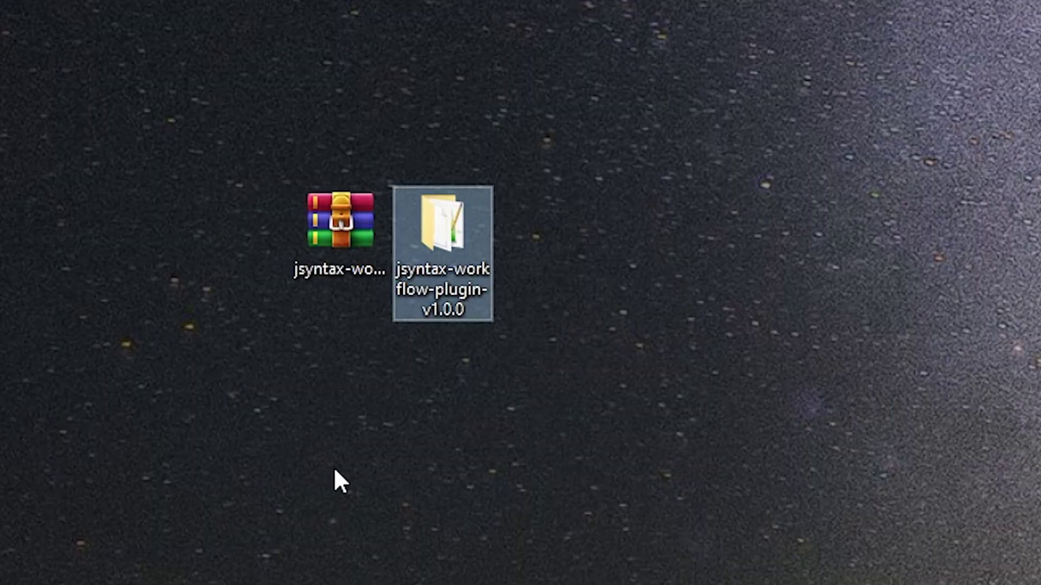
click(364, 249)
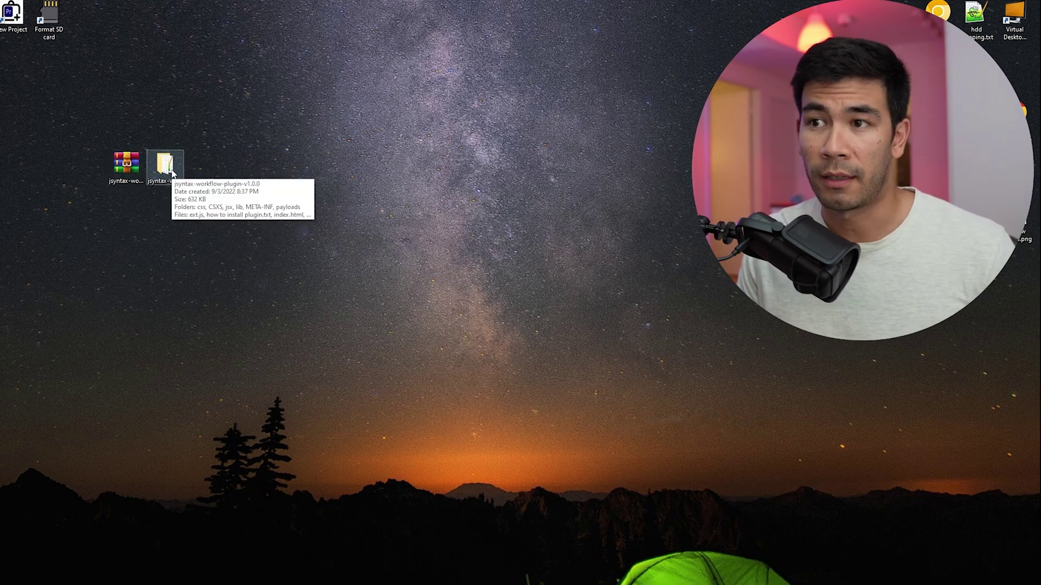
double_click(165, 165)
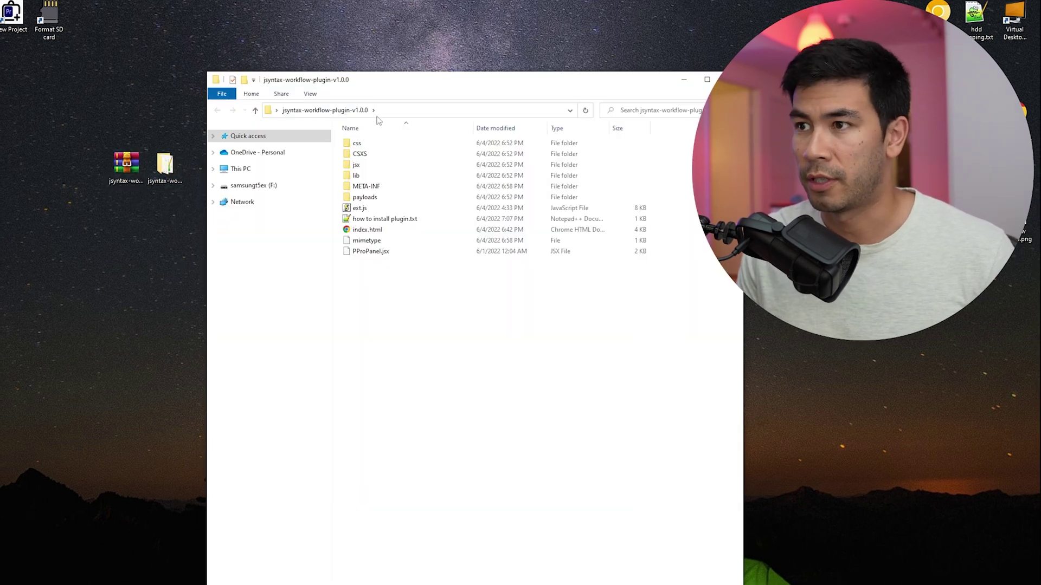
Move the plugin folder window to the top left and select 'how to install plugin.txt'.
drag(409, 89, 251, 59)
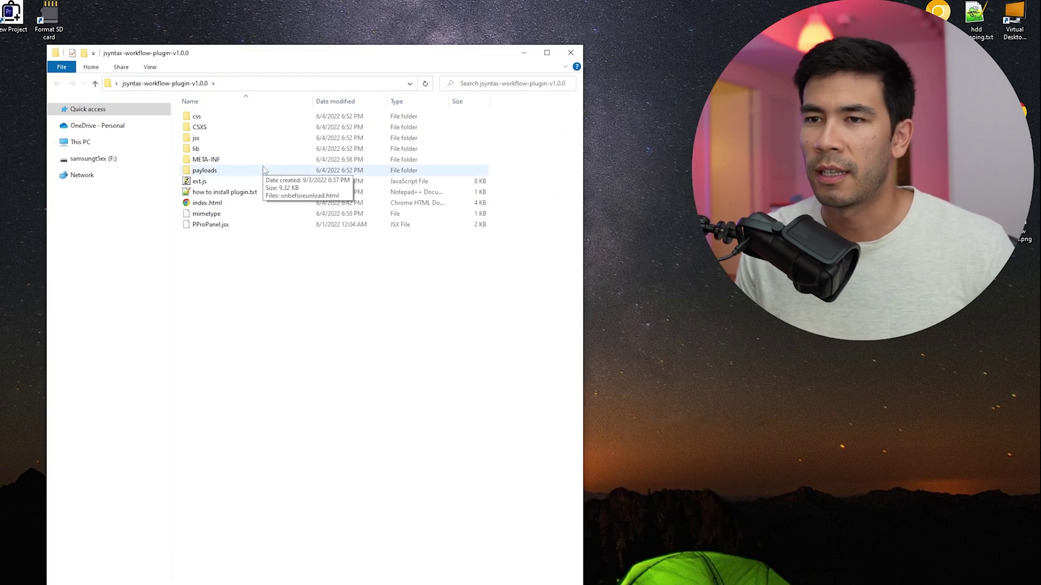
click(248, 192)
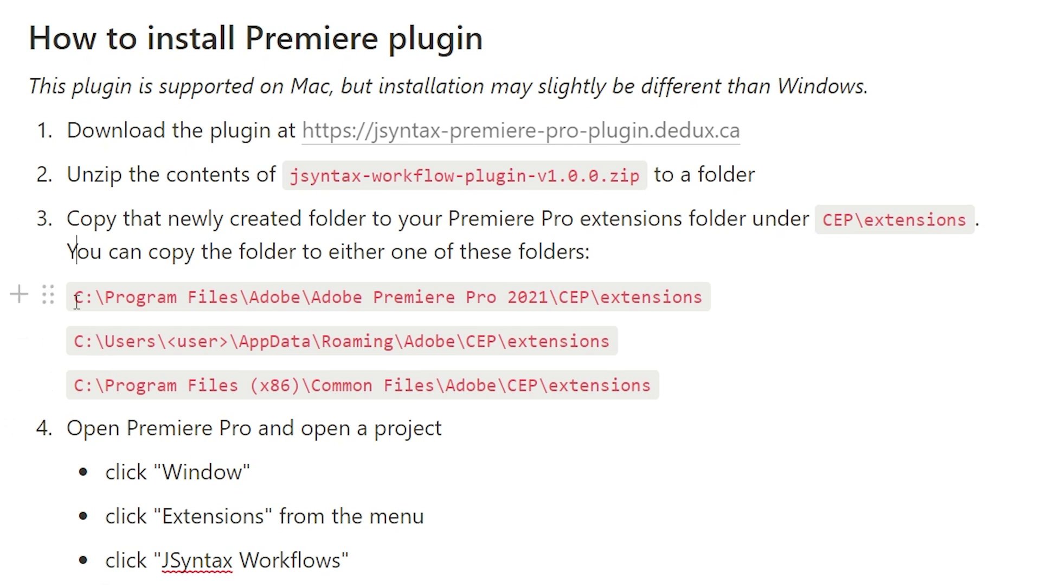
Look over the three CEP extensions folder paths listed in the Notion guide.
drag(77, 301, 680, 400)
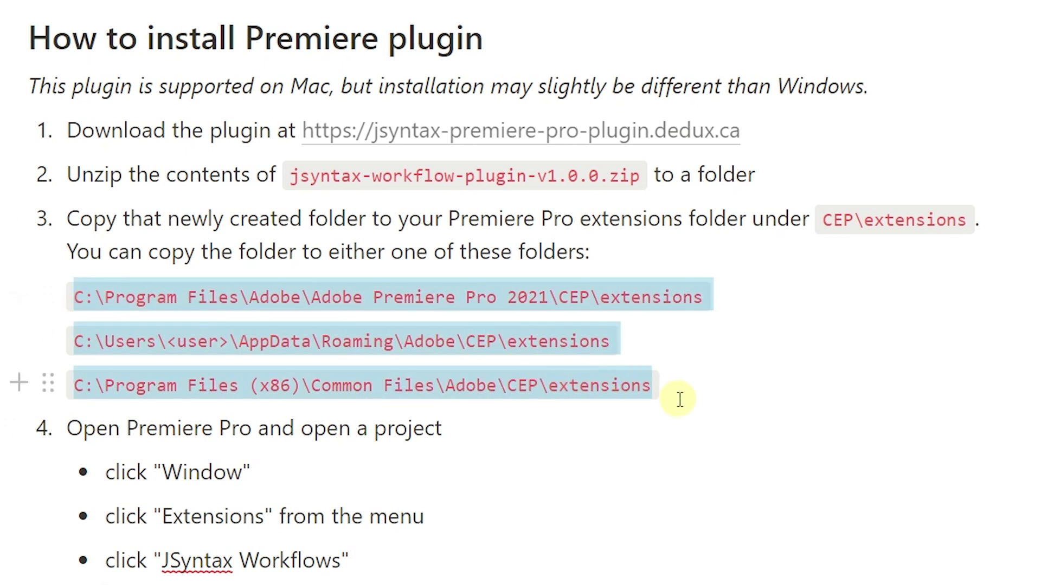
click(679, 399)
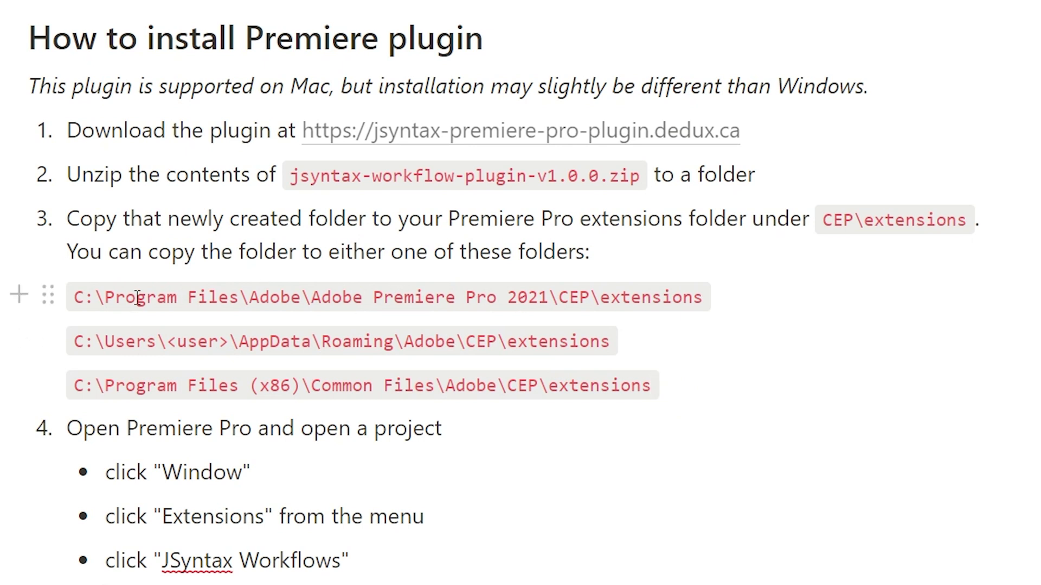
triple_click(482, 300)
key(ctrl+c)
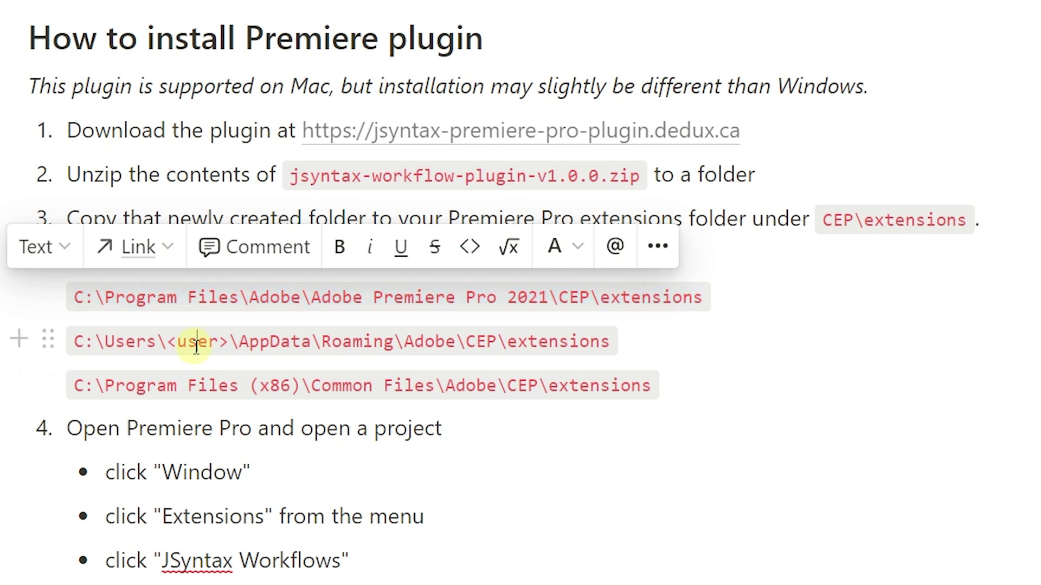
triple_click(194, 342)
click(205, 342)
drag(167, 342, 218, 346)
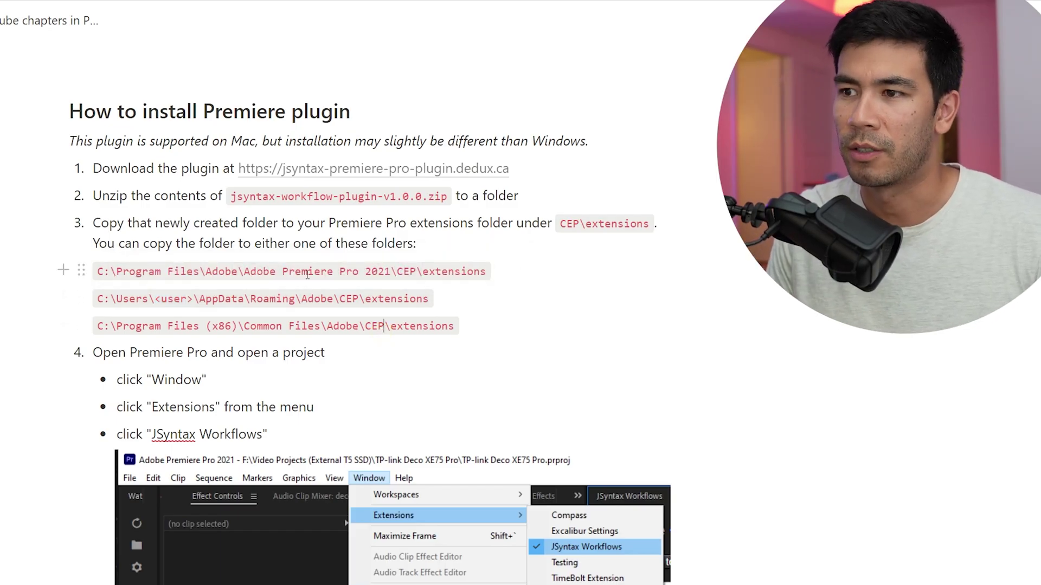
Copy the Premiere Pro 2021 extensions path and go to it in File Explorer.
drag(94, 276, 488, 273)
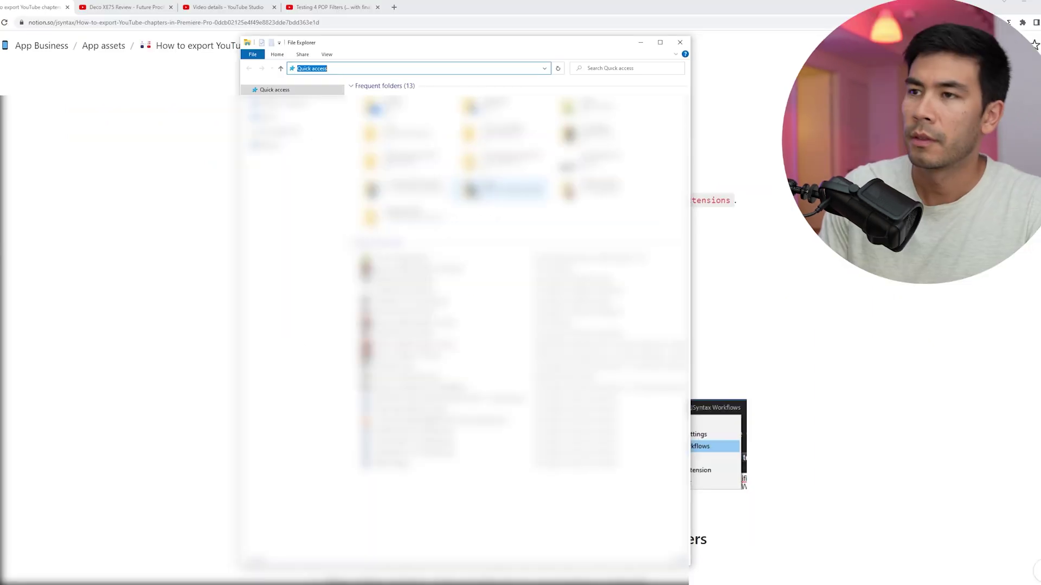
key(ctrl+v)
key(Return)
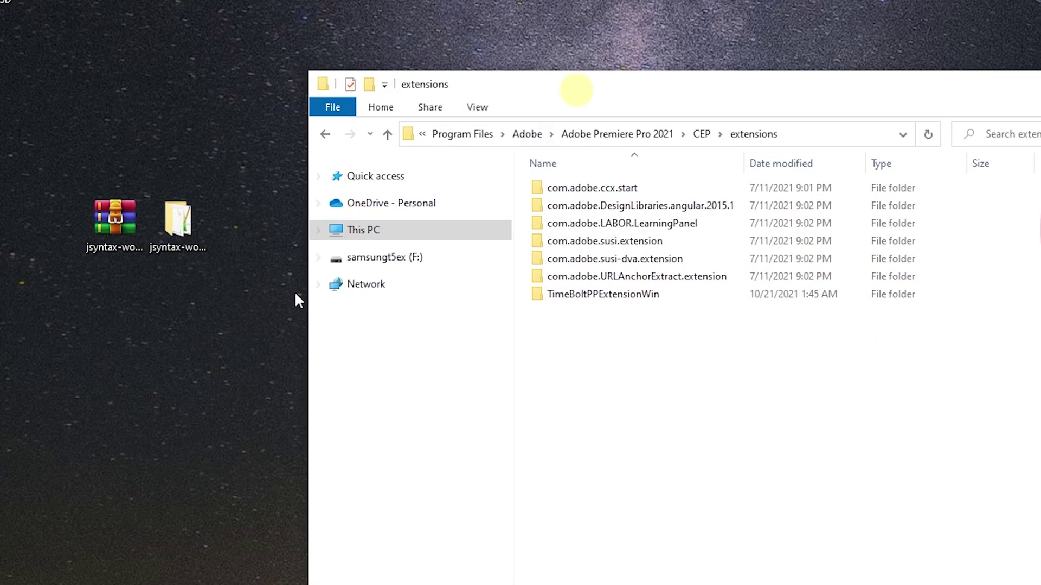
Paste the jsyntax-workflow-plugin-v1.0.0 folder into the Premiere Pro 2021 extensions folder, granting admin access.
drag(233, 326, 192, 240)
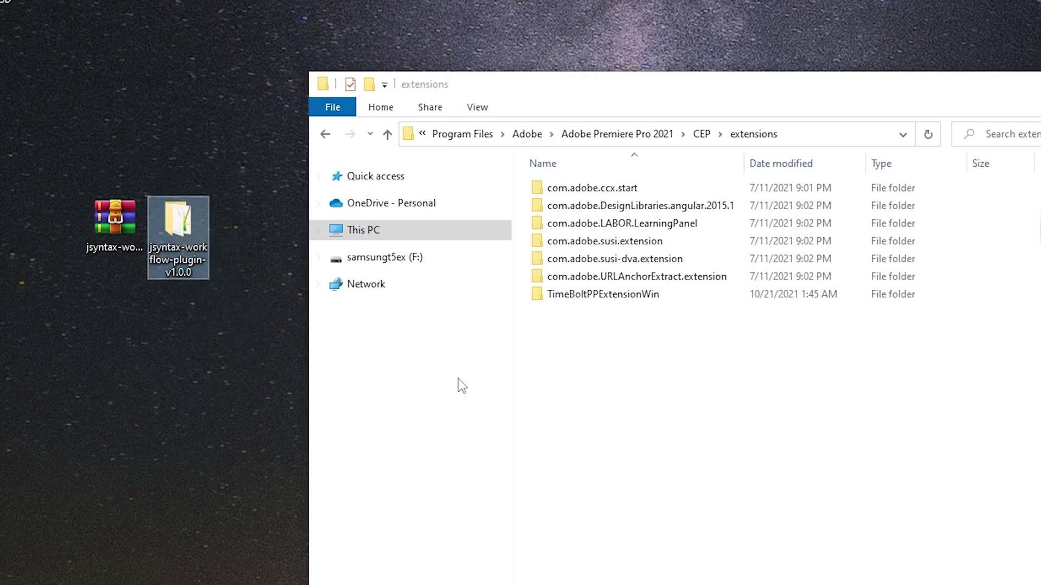
click(576, 404)
key(ctrl+v)
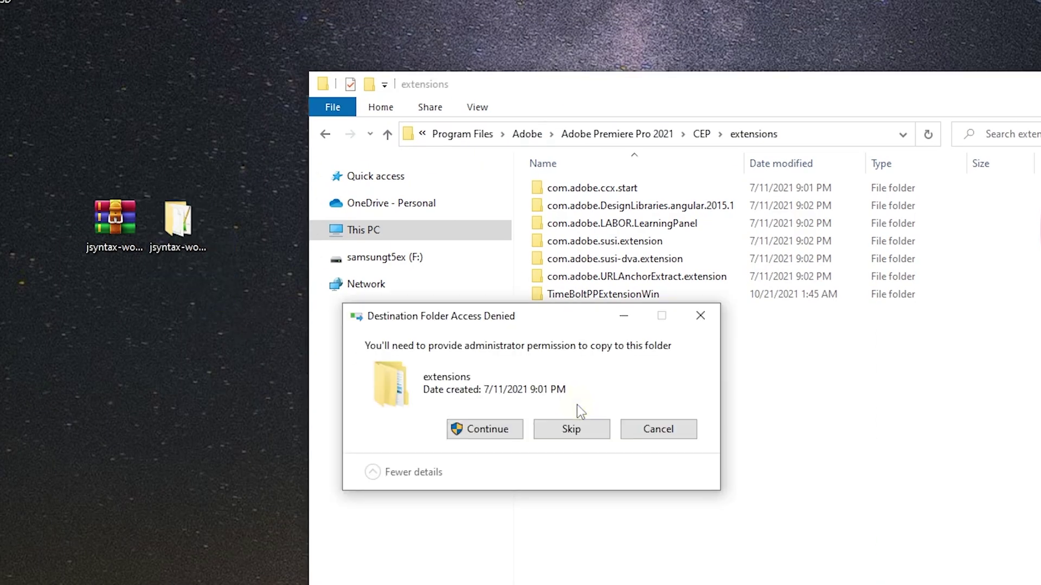
click(516, 433)
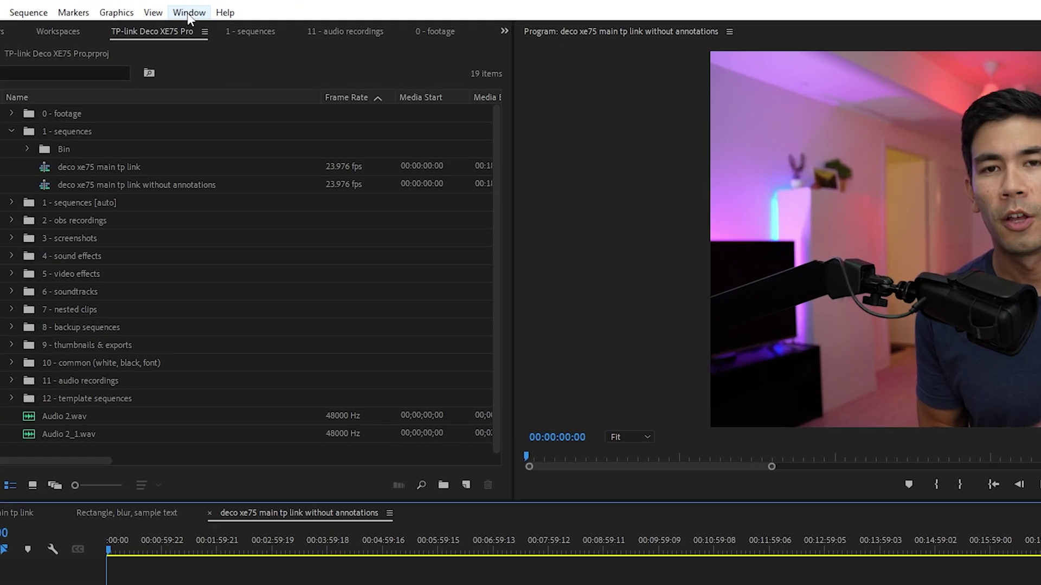
Open the JSyntax Workflows panel from Window > Extensions.
click(121, 12)
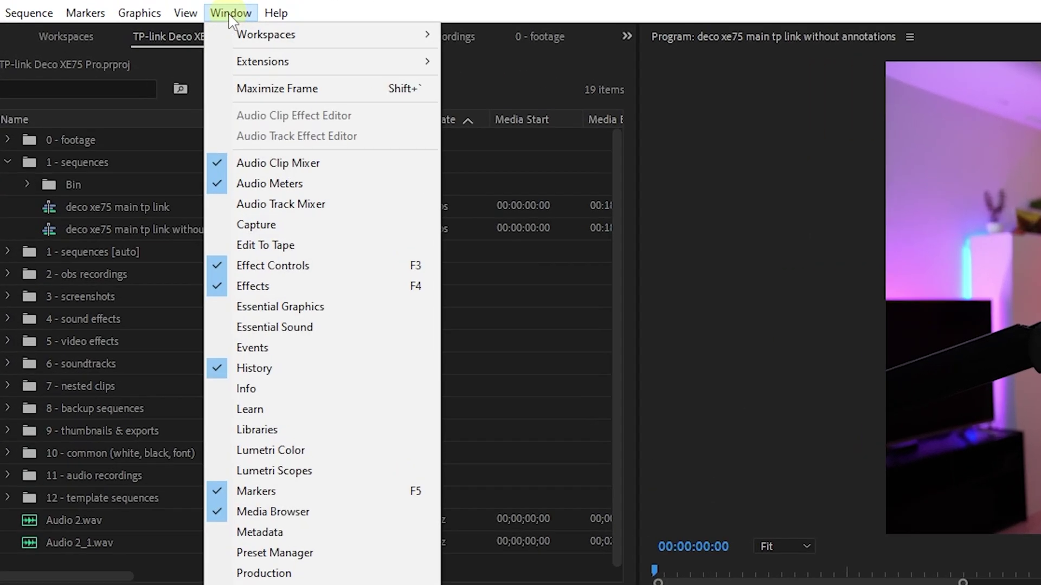
mouse_move(249, 63)
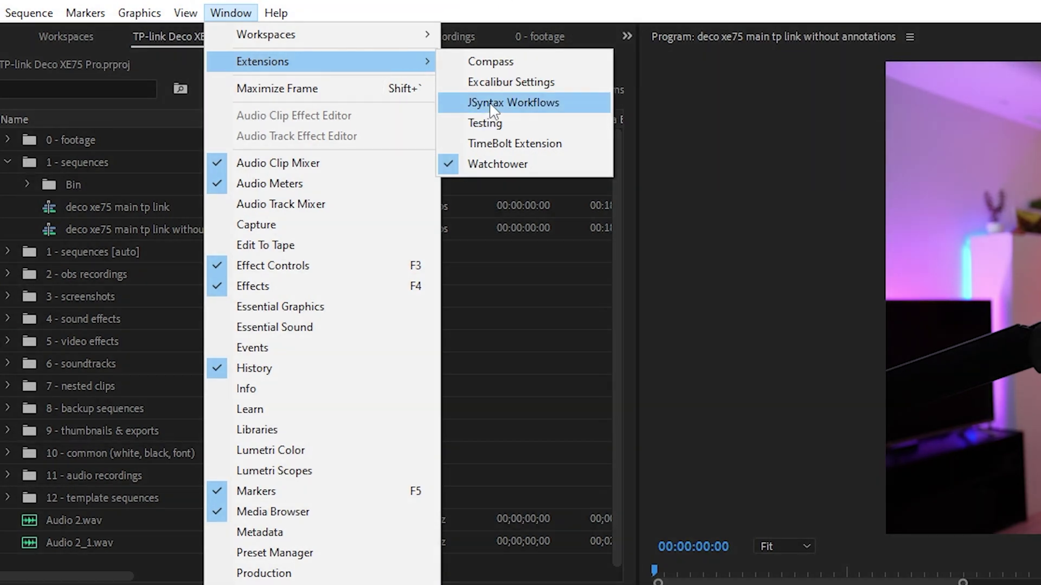
click(492, 104)
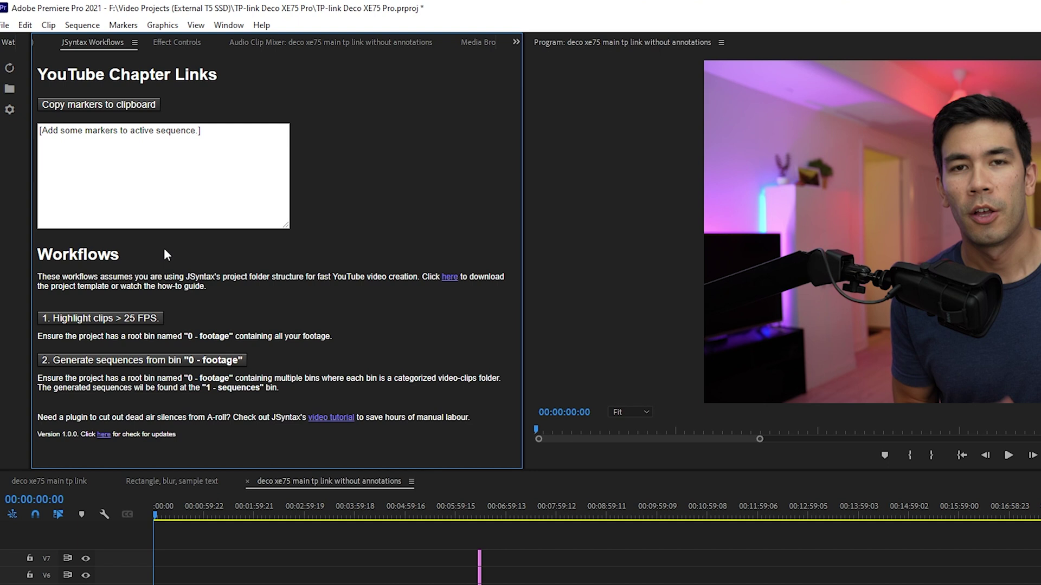
Try Copy markers to clipboard, which reports no sequence markers found.
drag(37, 254, 291, 442)
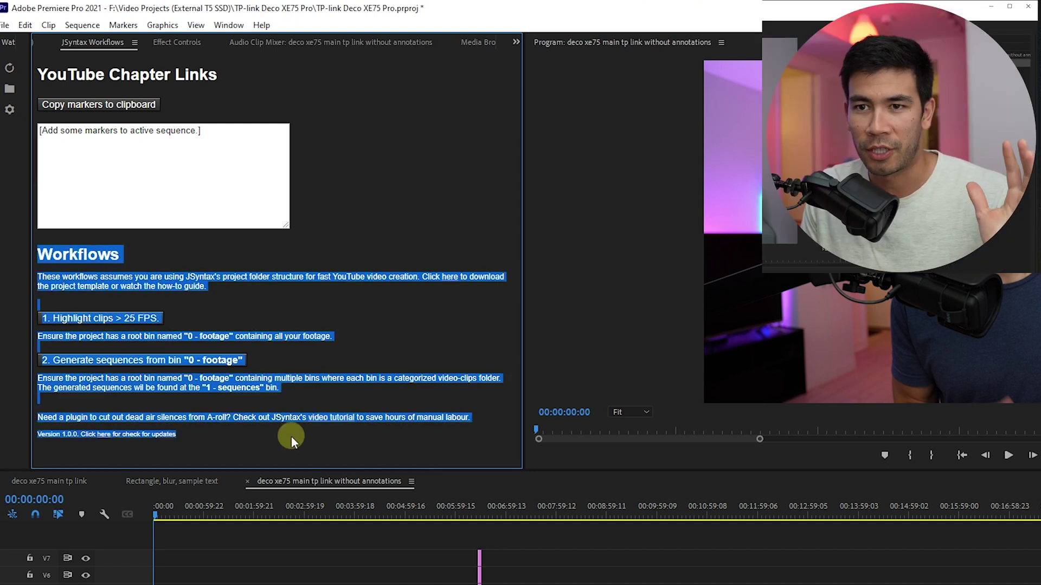
click(301, 278)
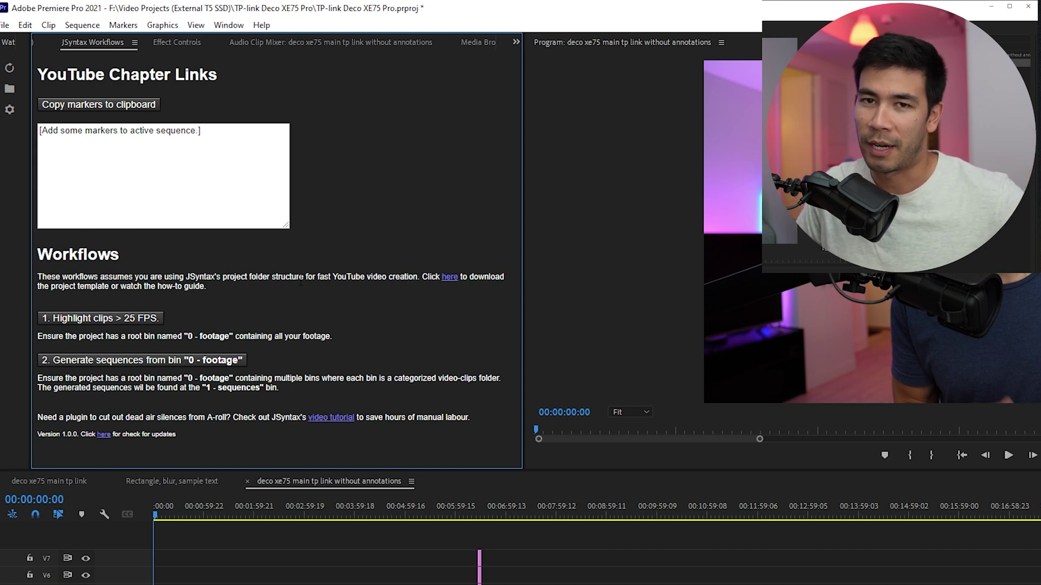
click(100, 107)
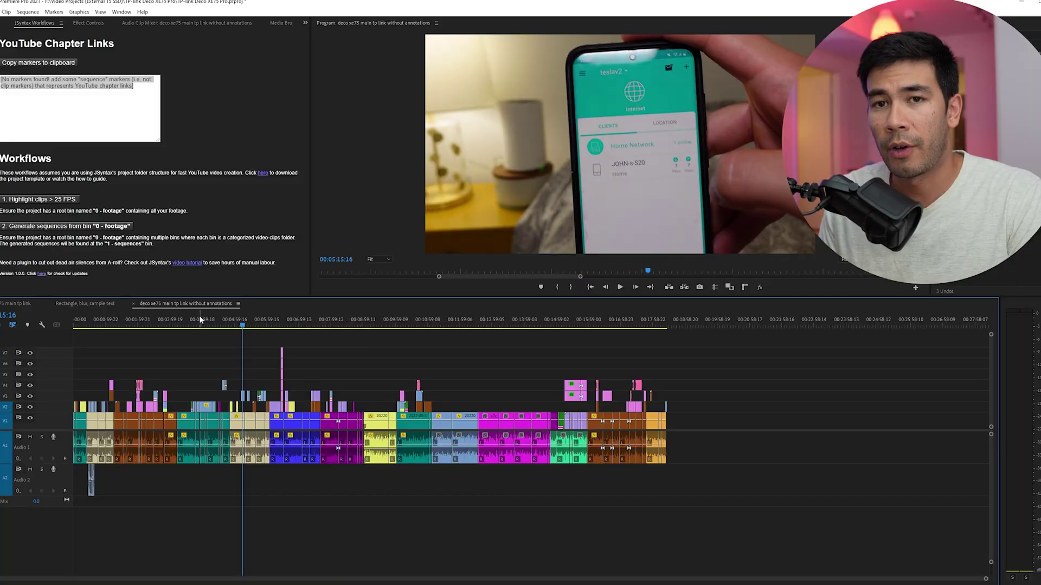
Add a test marker named 'dwawda' at 00:02:39:11.
click(159, 320)
key(m)
key(m)
text(dwaw)
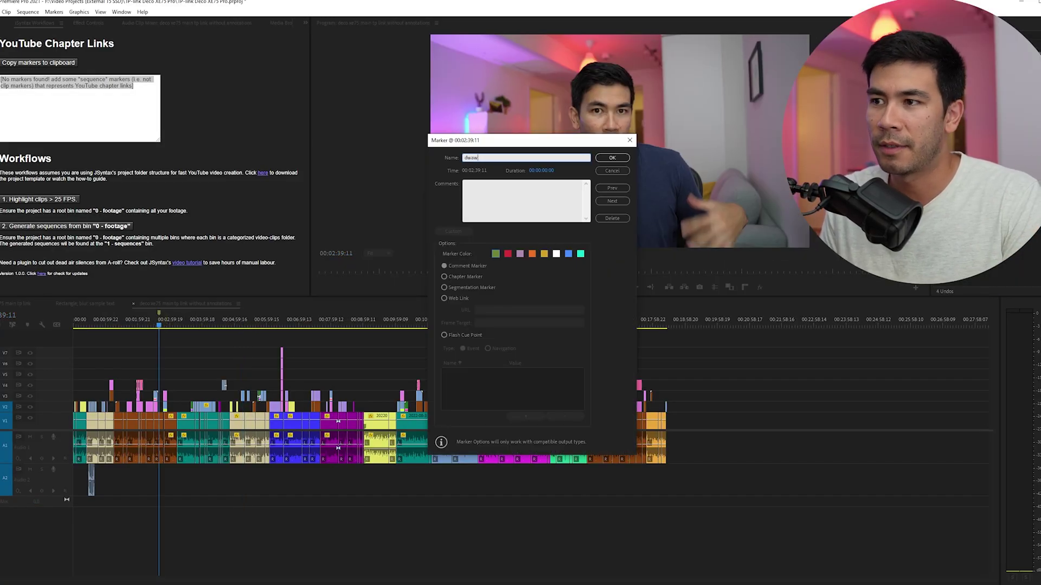
text(da)
key(Return)
Copy the markers as chapter links, then return the playhead to the sequence start.
click(47, 64)
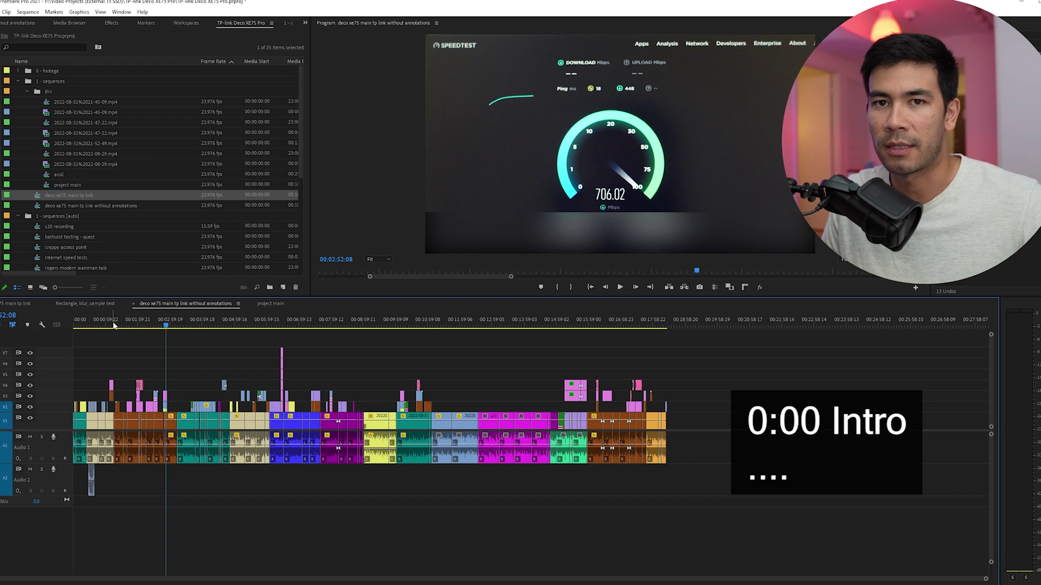
click(74, 320)
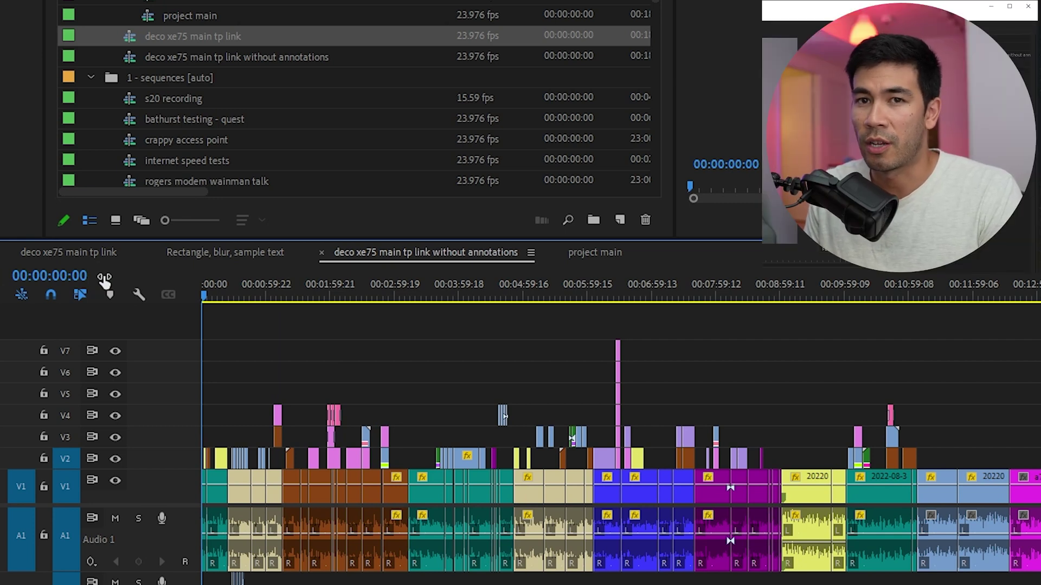
right_click(203, 291)
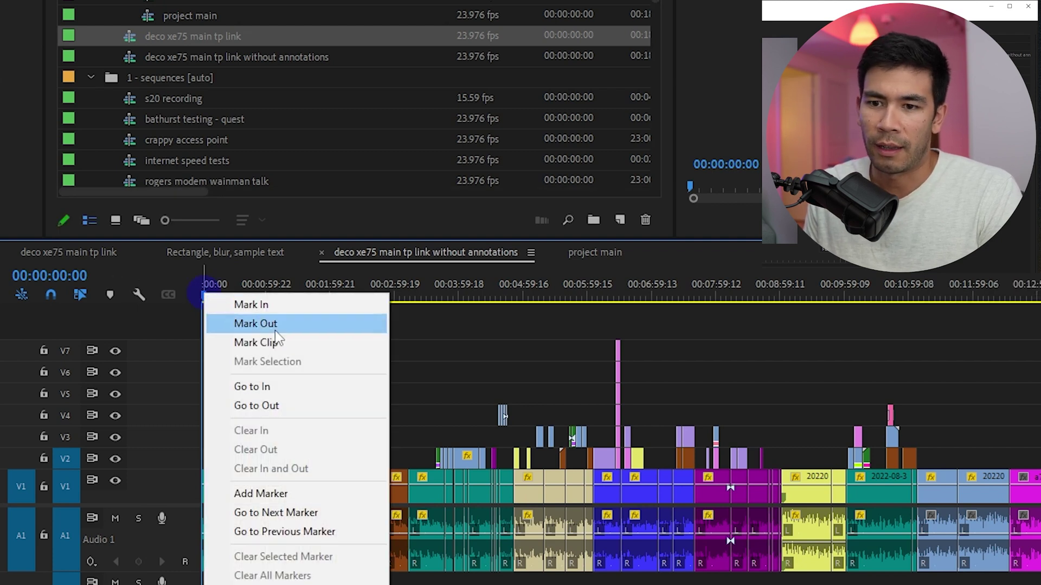
Add a marker at 00:00:00:00 and name it 'This is my chapter line'.
click(279, 493)
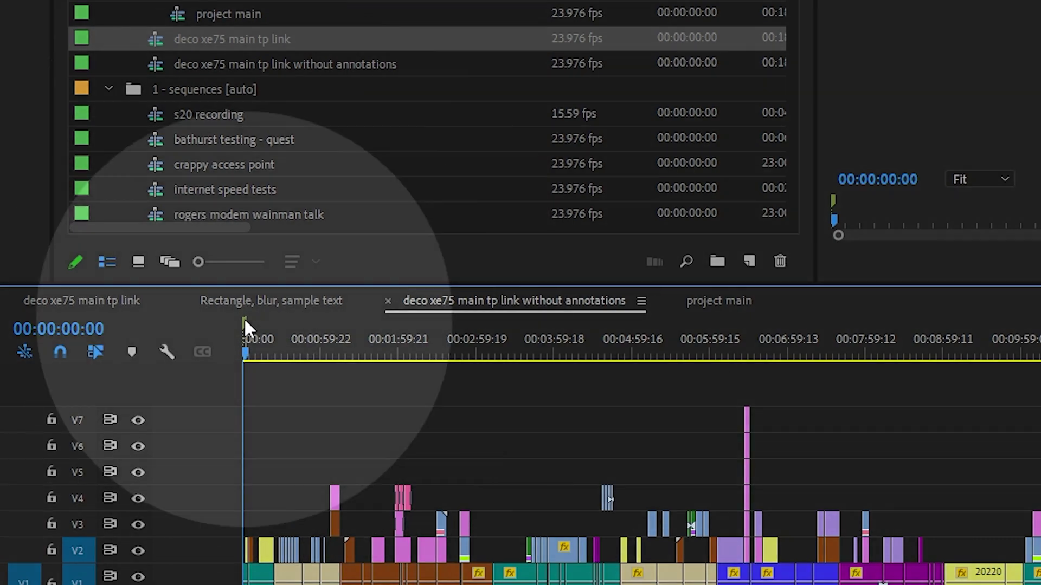
click(245, 320)
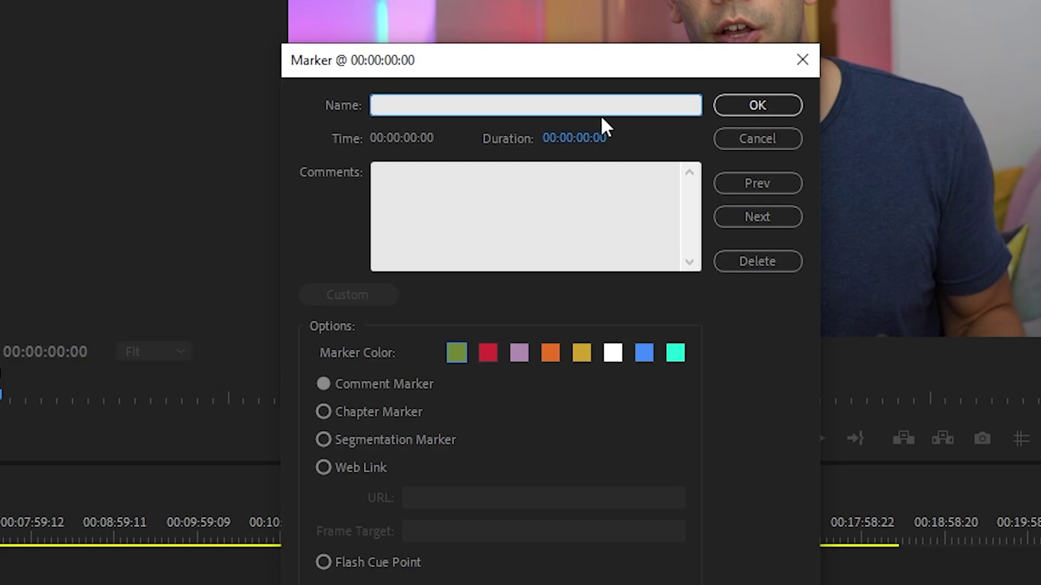
text(This is my chapt)
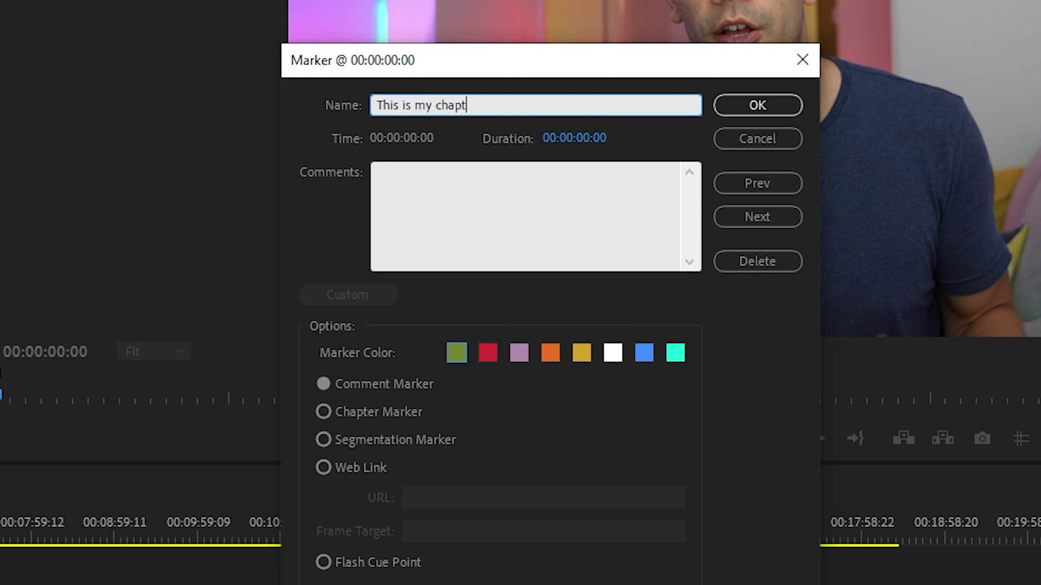
text(er line)
key(Return)
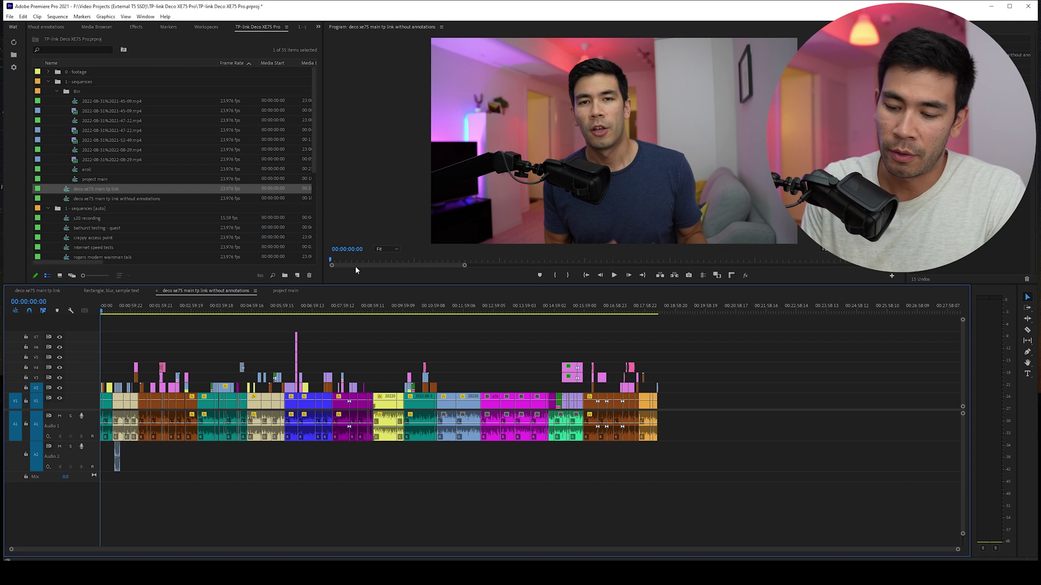
key(ctrl+alt+k)
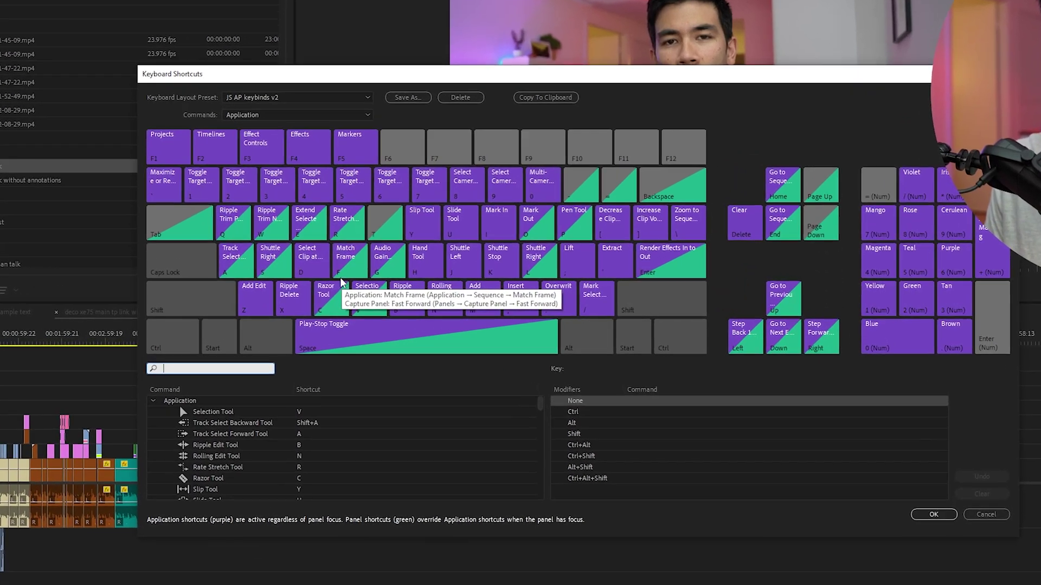
key(ctrl)
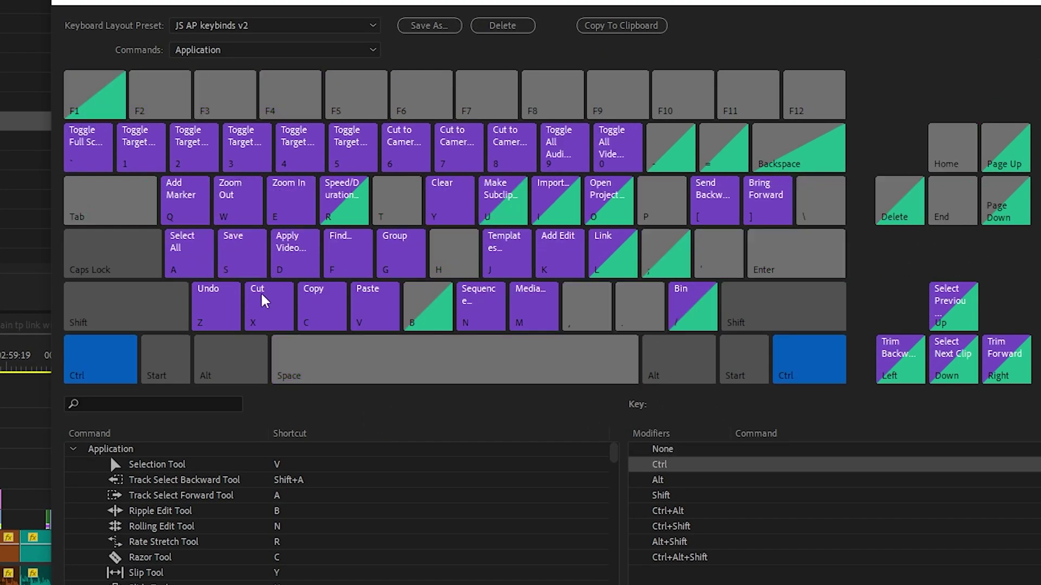
mouse_move(180, 201)
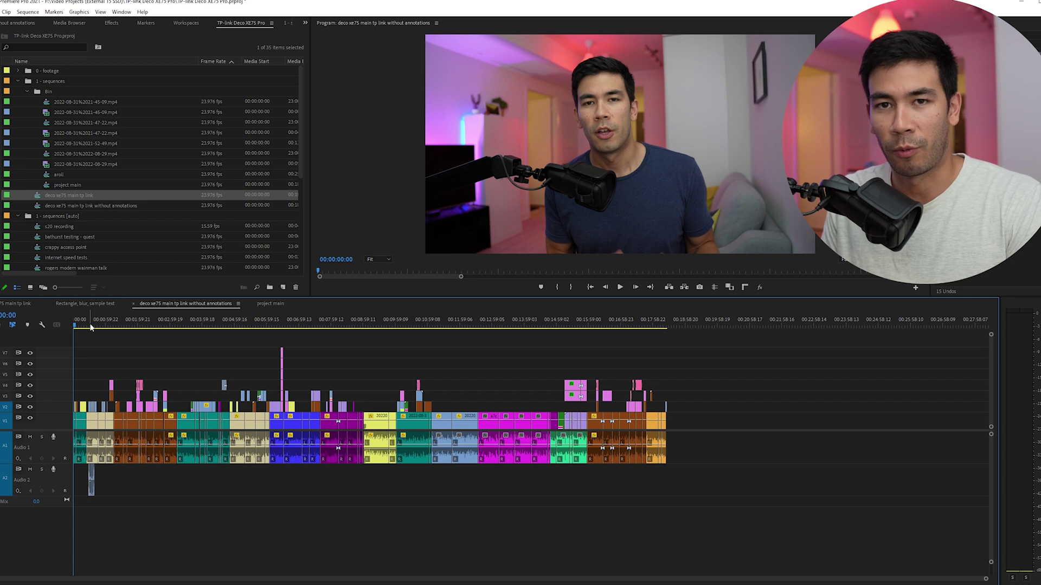
Zoom the timeline in on the opening clips, deselect everything, and open the Sequence menu.
click(26, 317)
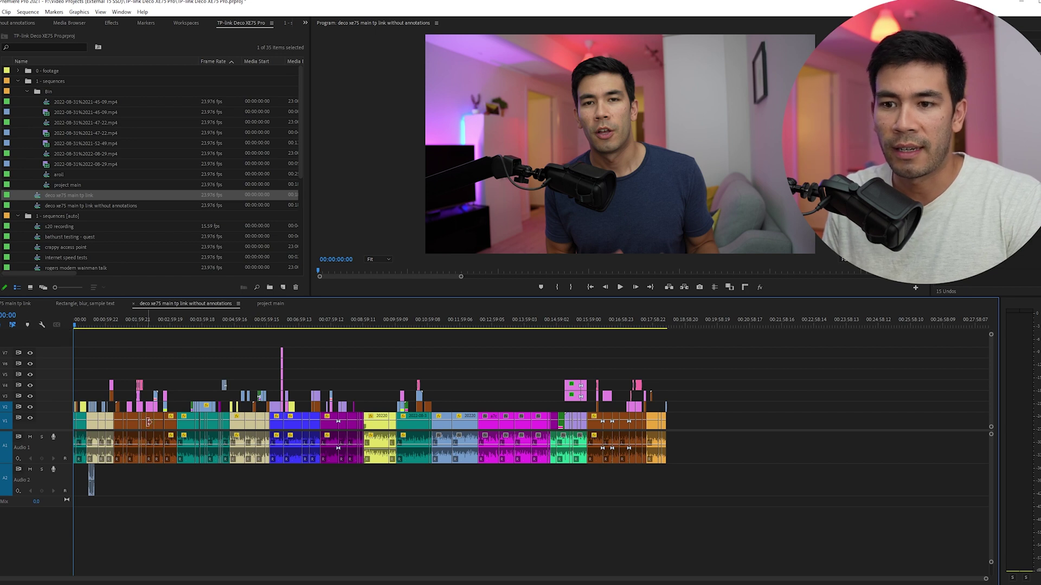
click(77, 424)
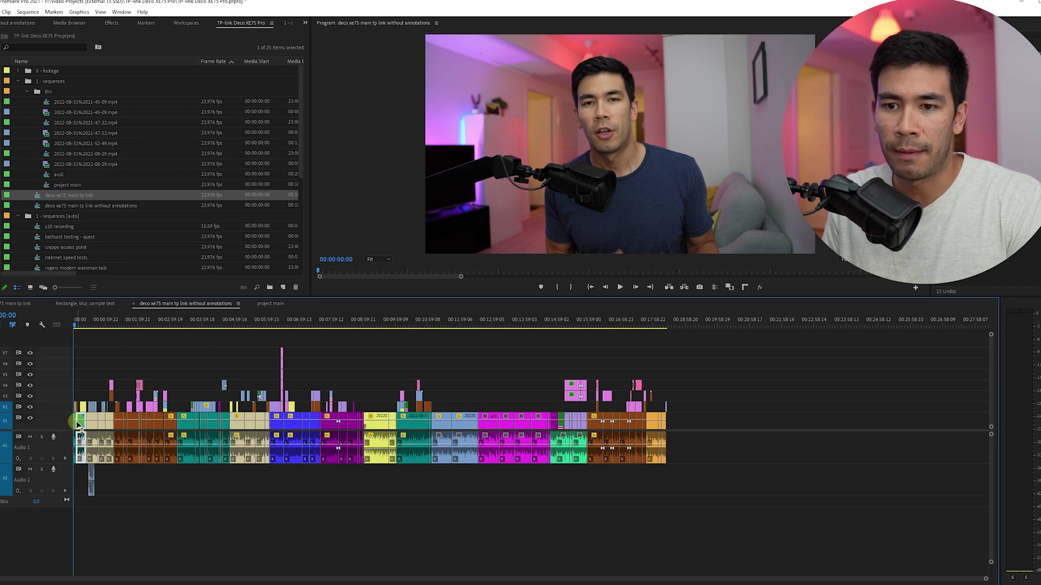
scroll(82, 423, up, 6)
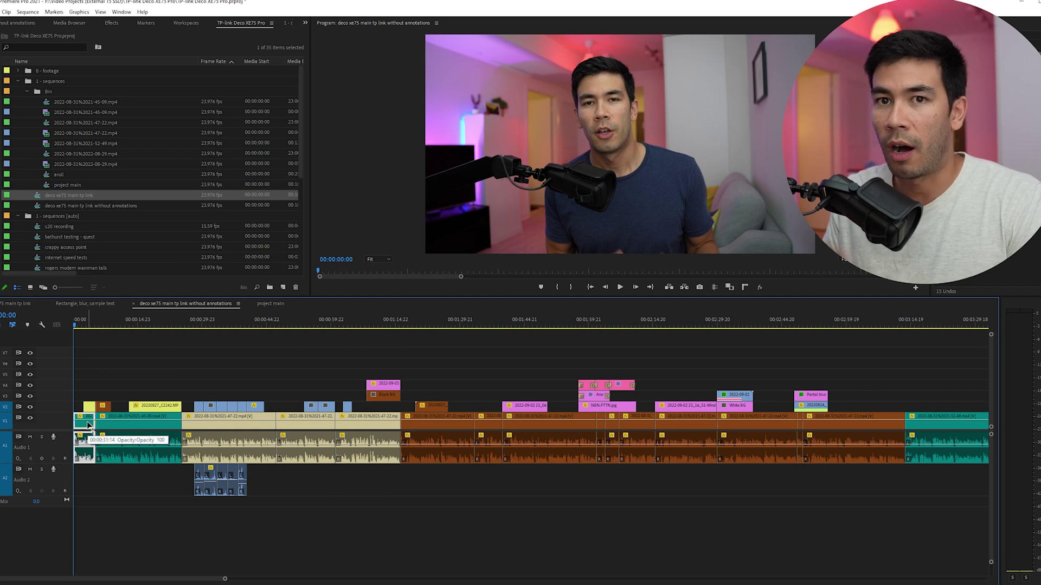
click(146, 358)
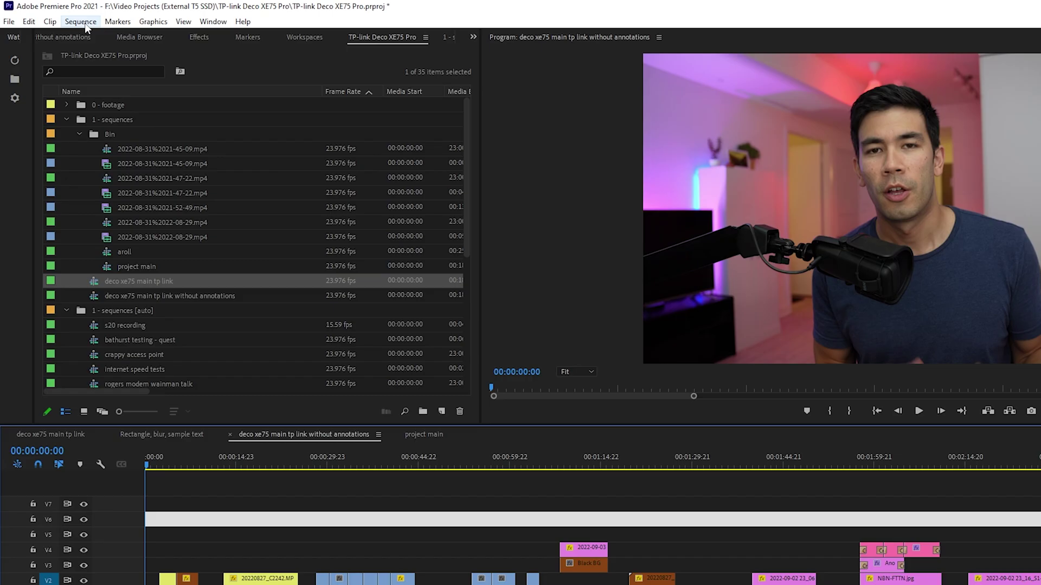
click(82, 21)
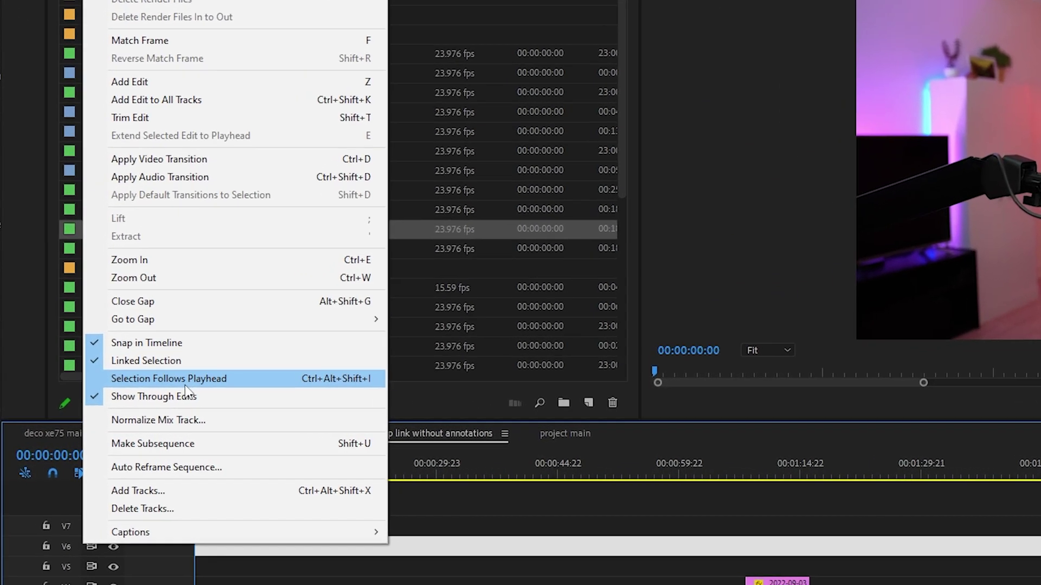
Toggle Selection Follows Playhead and park the playhead at 00:00:32:15, cancelling the marker dialog.
click(195, 383)
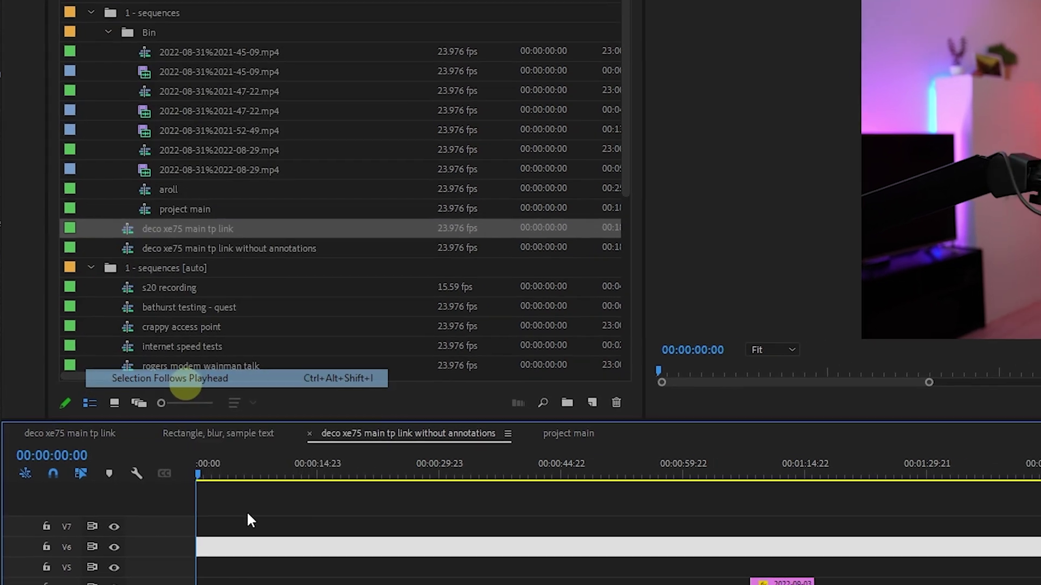
drag(241, 476, 410, 477)
drag(291, 467, 386, 478)
drag(244, 334, 214, 327)
key(m)
key(m)
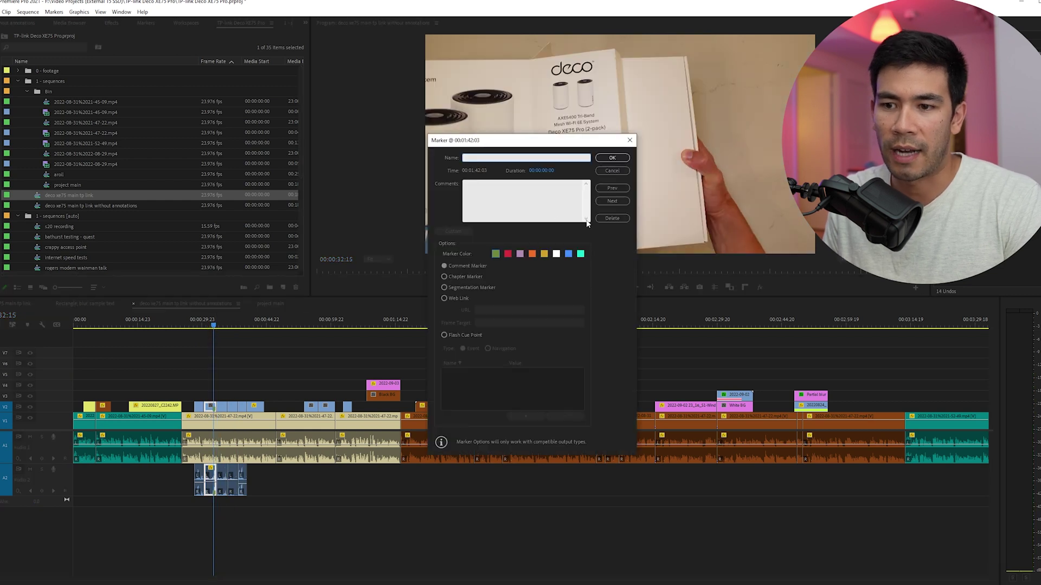
click(613, 171)
Toggle Selection Follows Playhead back and return the playhead to 00:00:00:00.
click(84, 23)
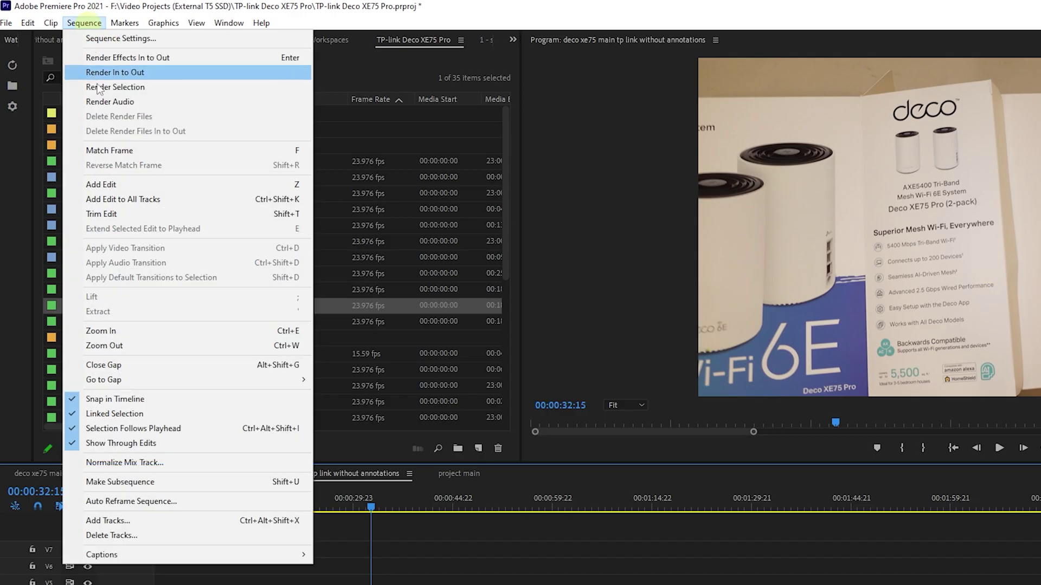
click(115, 428)
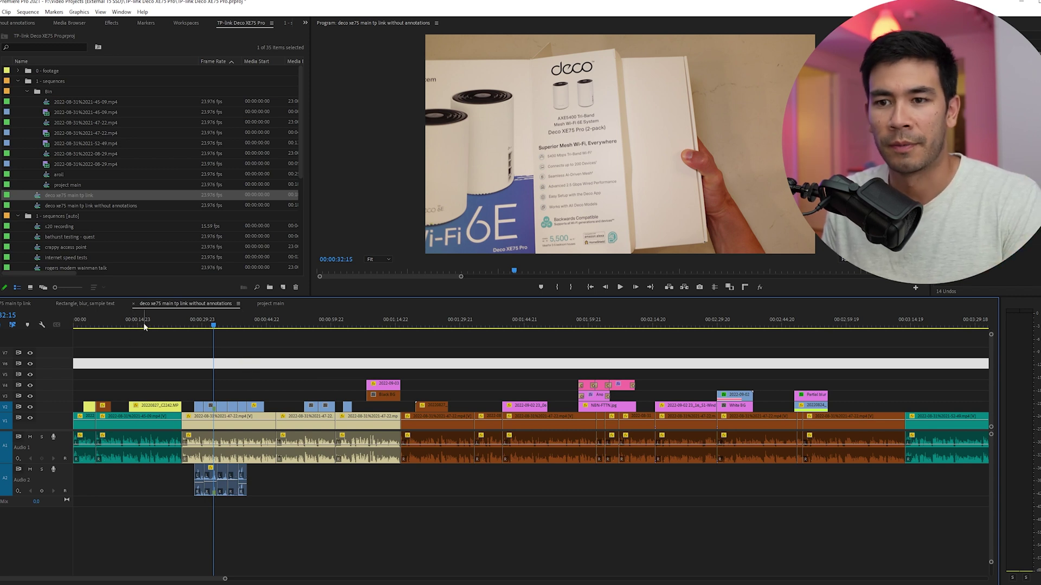
key(Home)
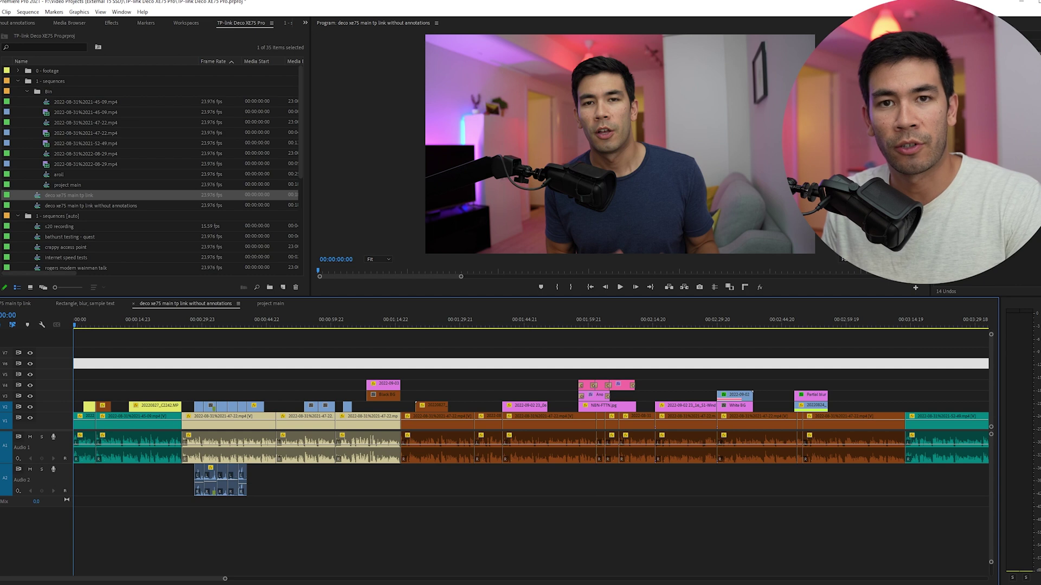
Add a marker at 00:00:00:00 named 'Intro to wifi dead spot problem'.
key(ctrl+q)
key(ctrl+q)
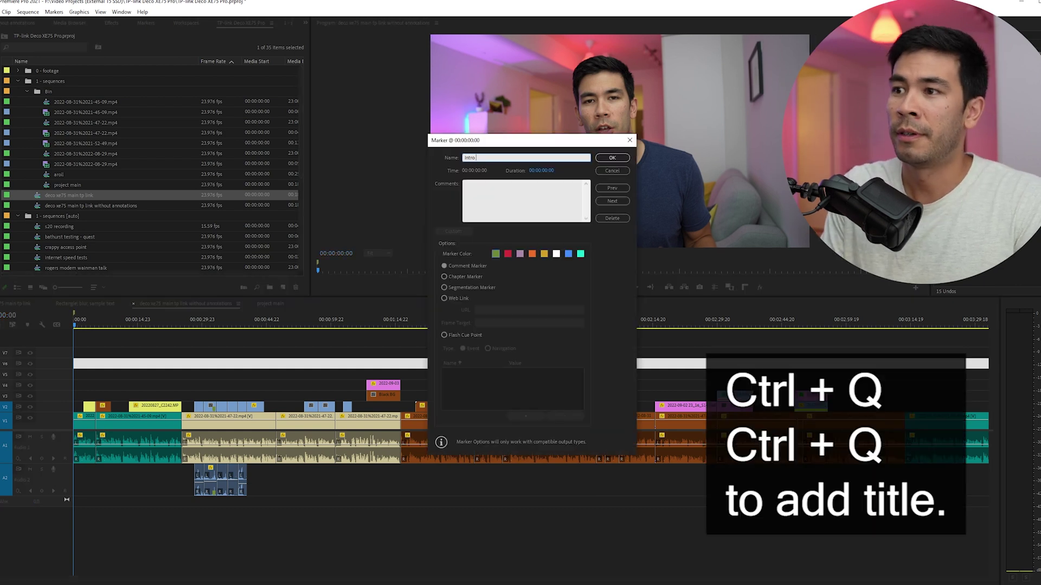
text(Intro to wifi dead)
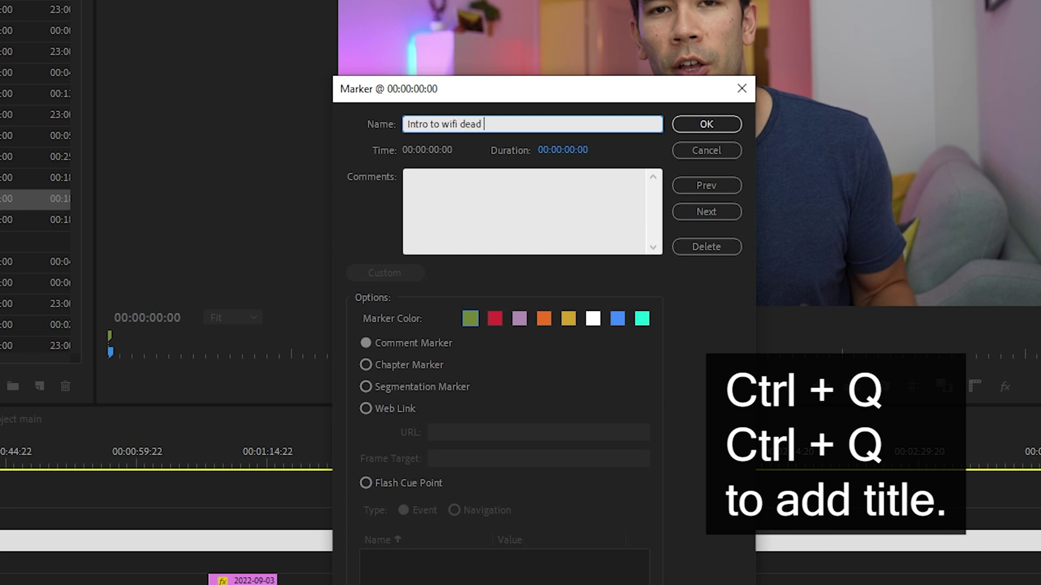
text( spot problem)
key(Return)
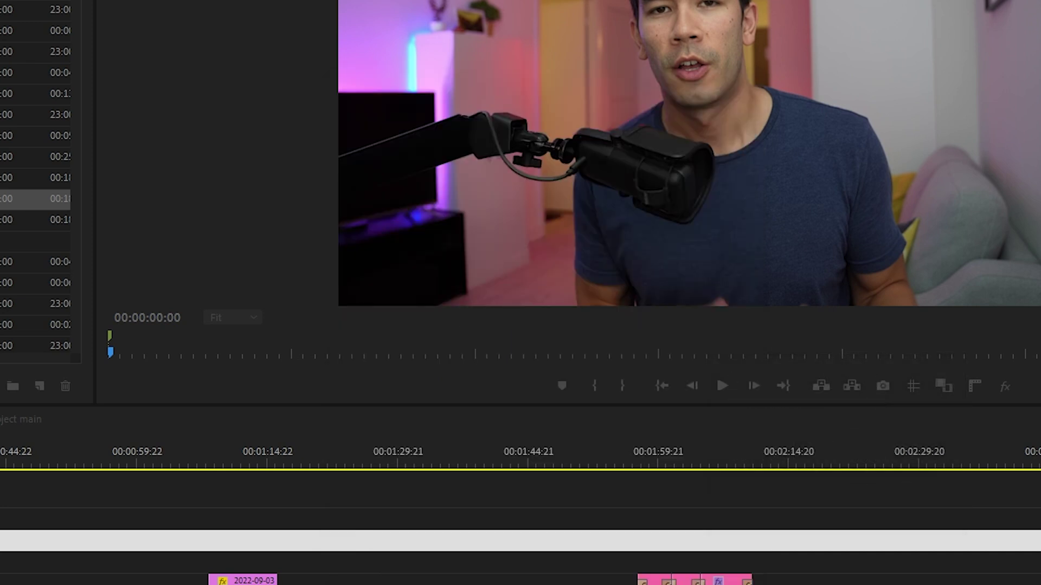
Park the playhead at 00:00:25:07 and zoom out to show the whole sequence.
drag(223, 292, 265, 293)
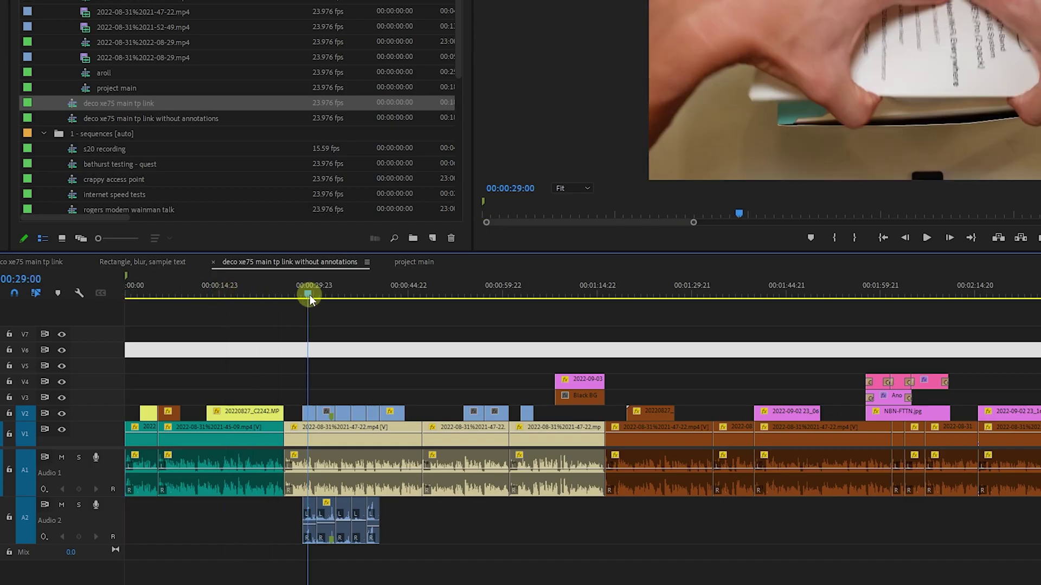
drag(310, 295, 291, 294)
key(backslash)
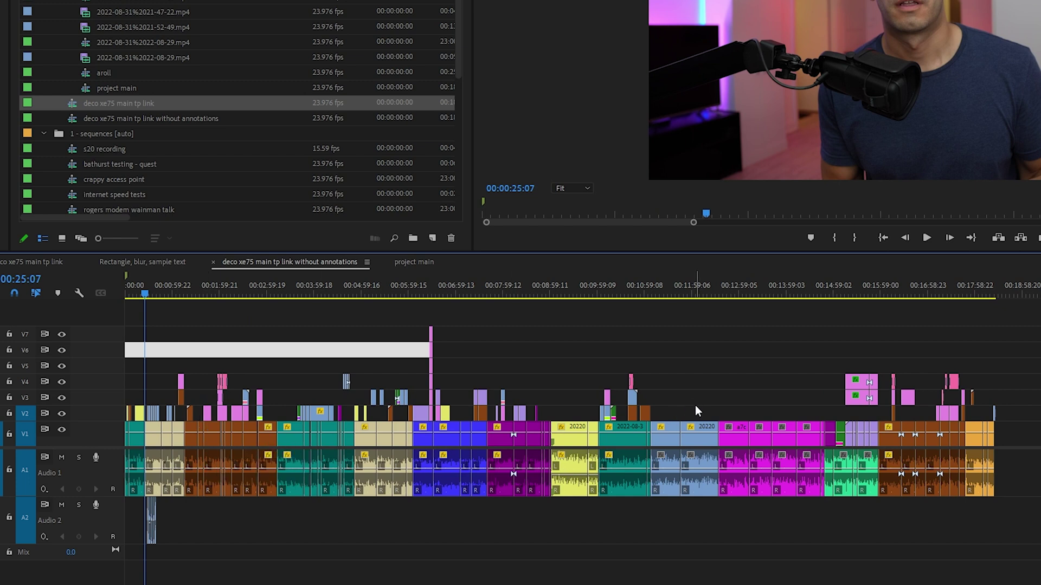
Set the label colour of the V1 clip near 00:11:59 to Caribbean.
right_click(673, 436)
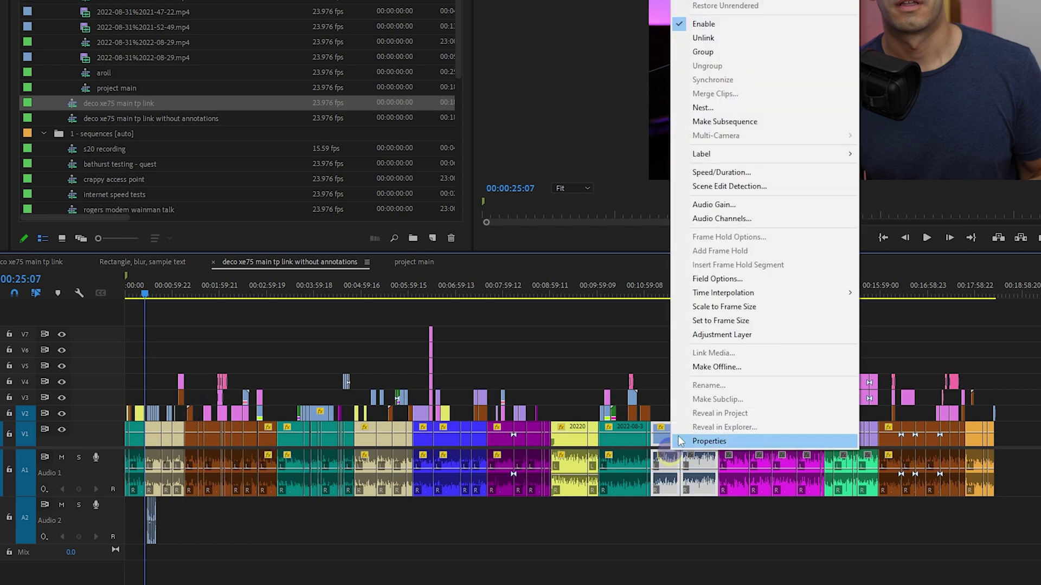
click(727, 155)
click(913, 203)
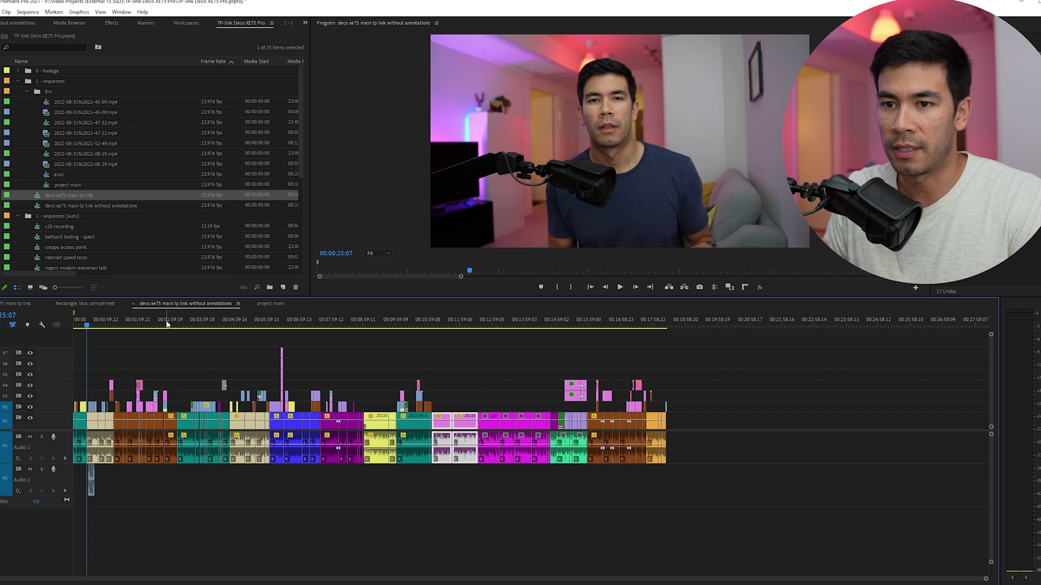
Preview up to the Deco box shot, then add a marker named 'Wifi 6e' at 00:00:25:07.
click(87, 325)
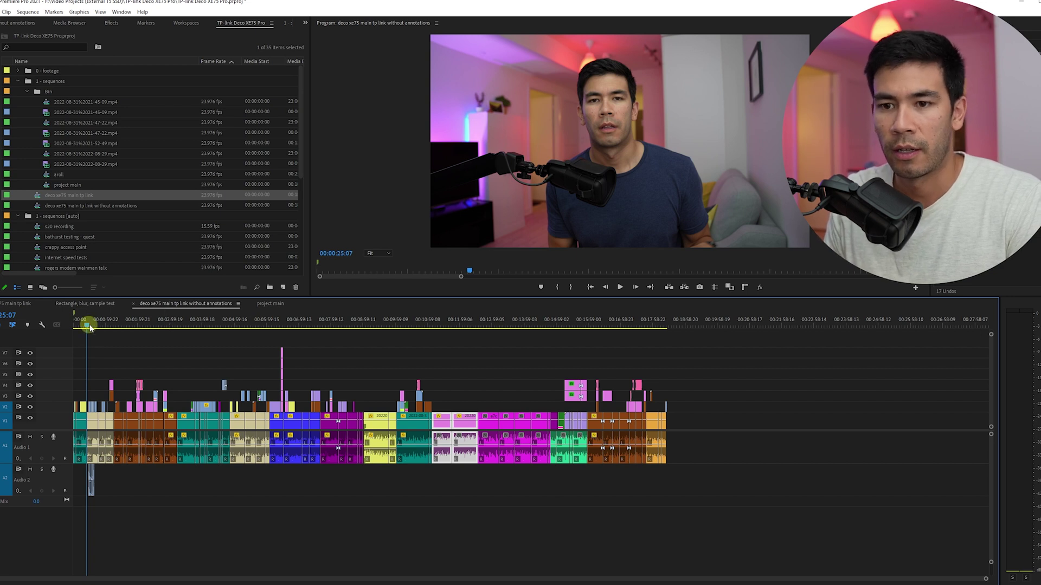
key(=)
key(=)
key(=)
click(190, 323)
key(space)
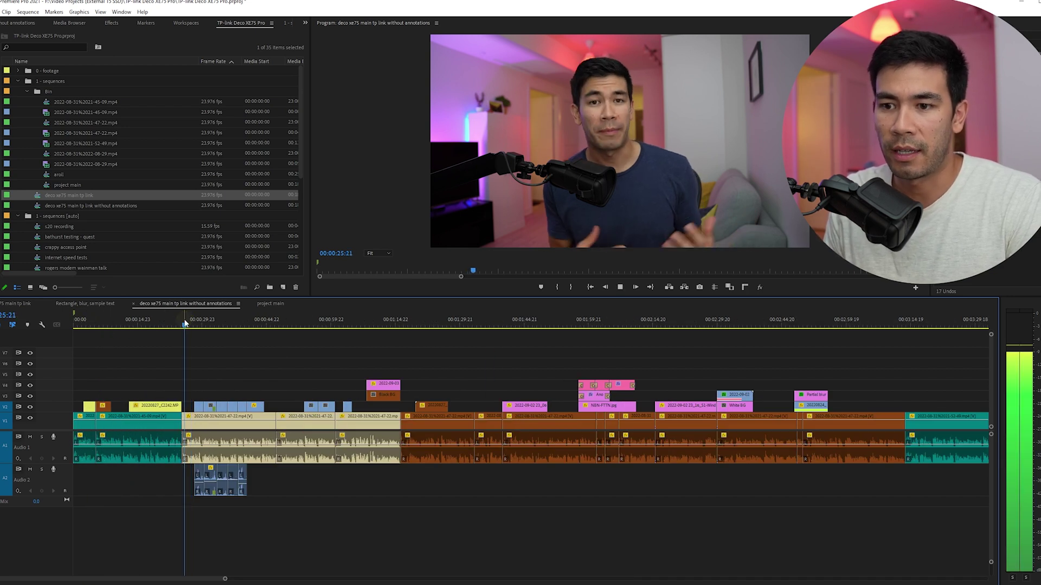
drag(249, 324, 306, 325)
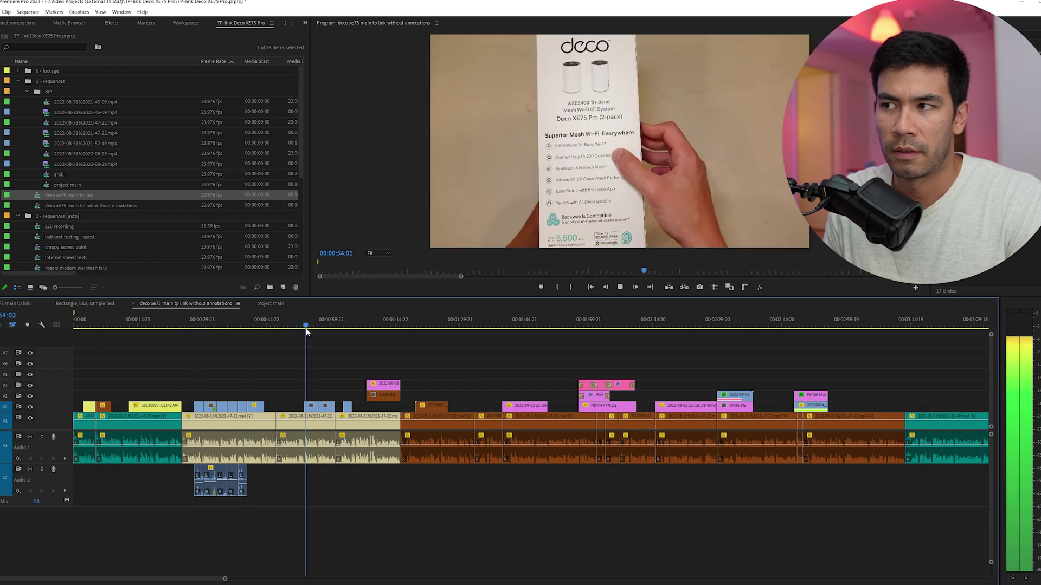
key(space)
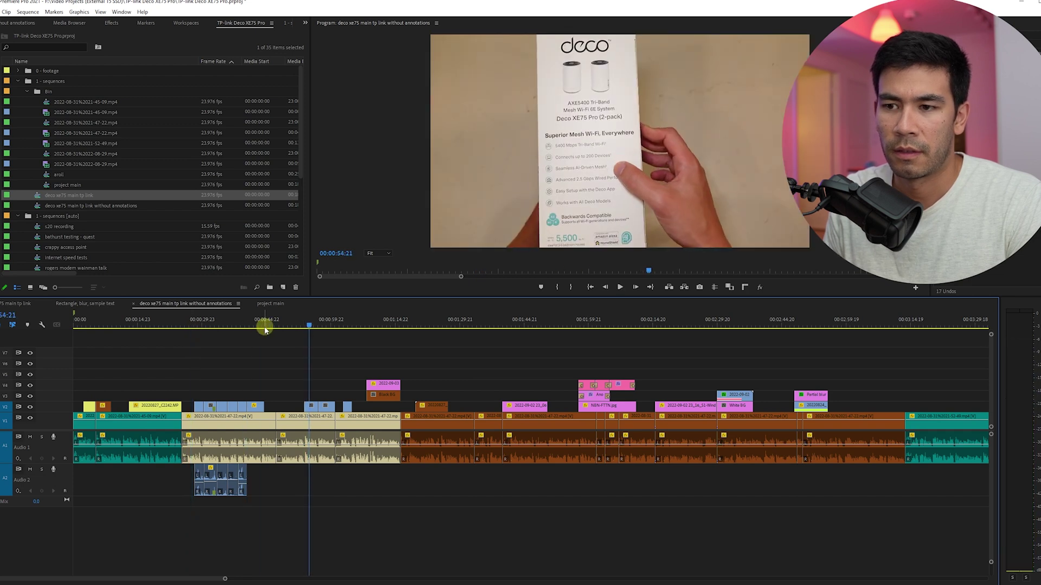
click(181, 323)
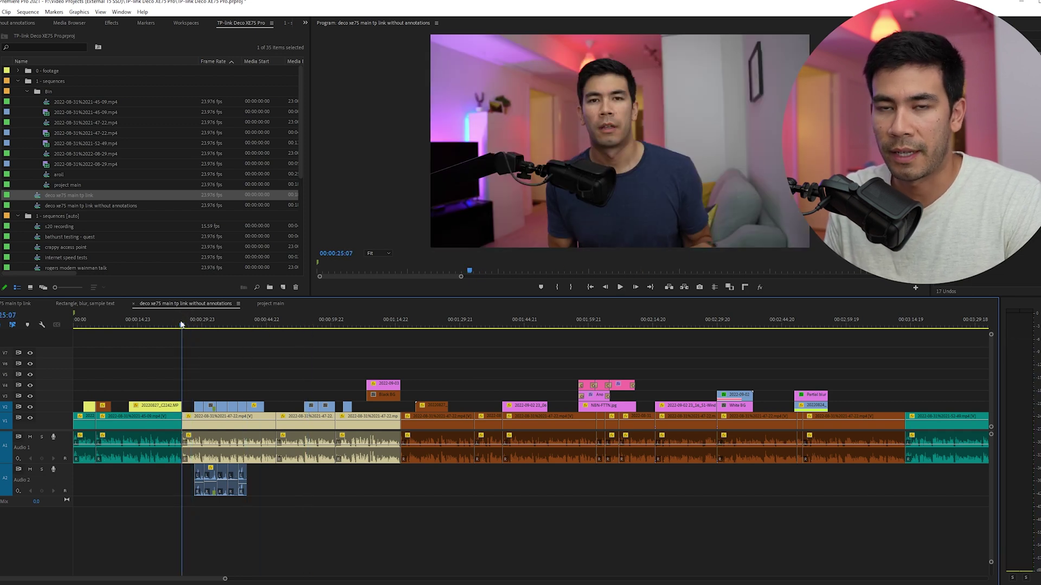
key(m)
key(m)
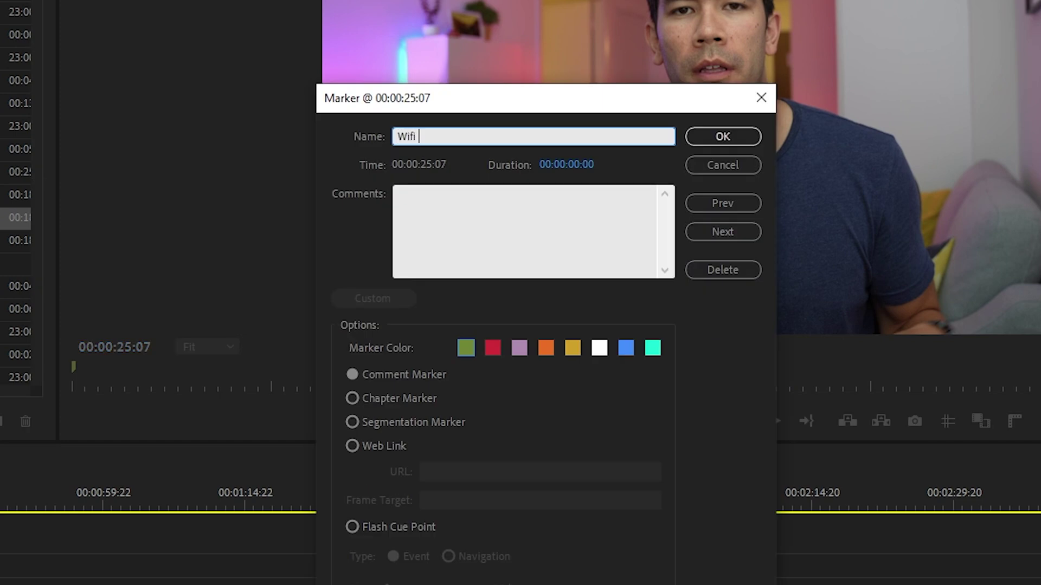
key(Return)
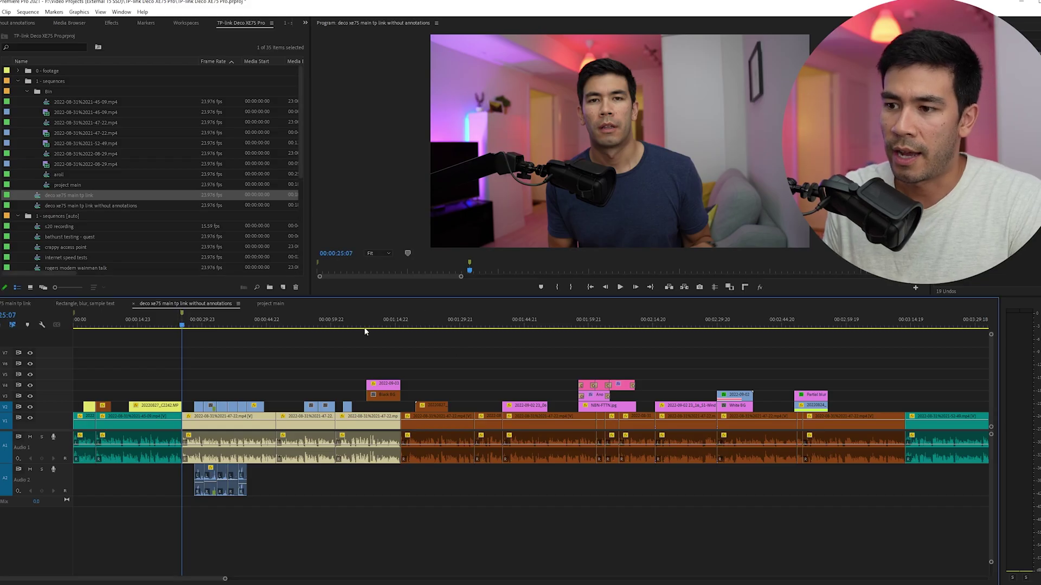
Add a marker named 'wif' at 00:01:16:05, then move the playhead to 00:06:05:22.
drag(190, 321, 374, 341)
key(Down)
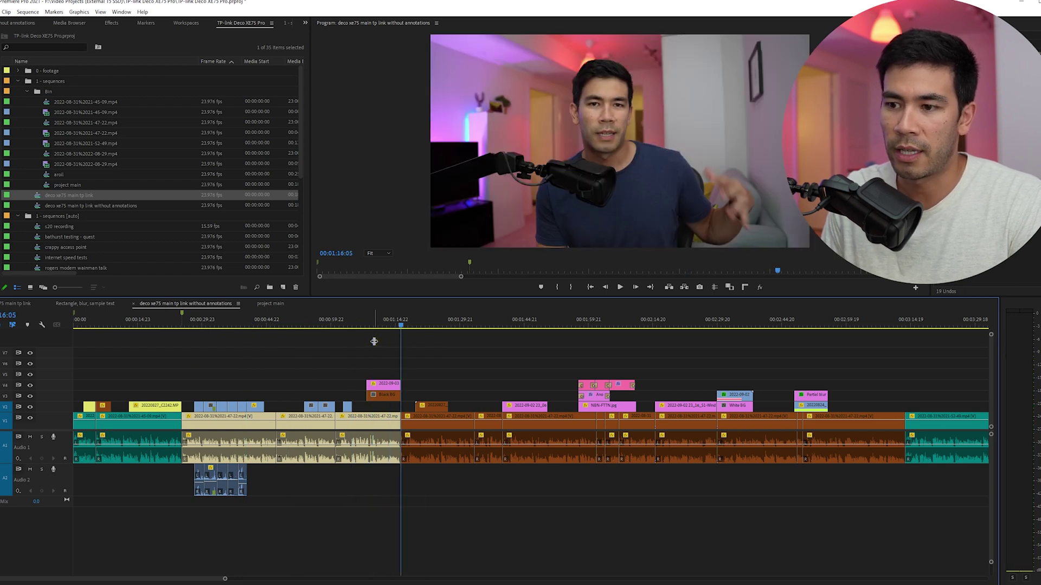
key(space)
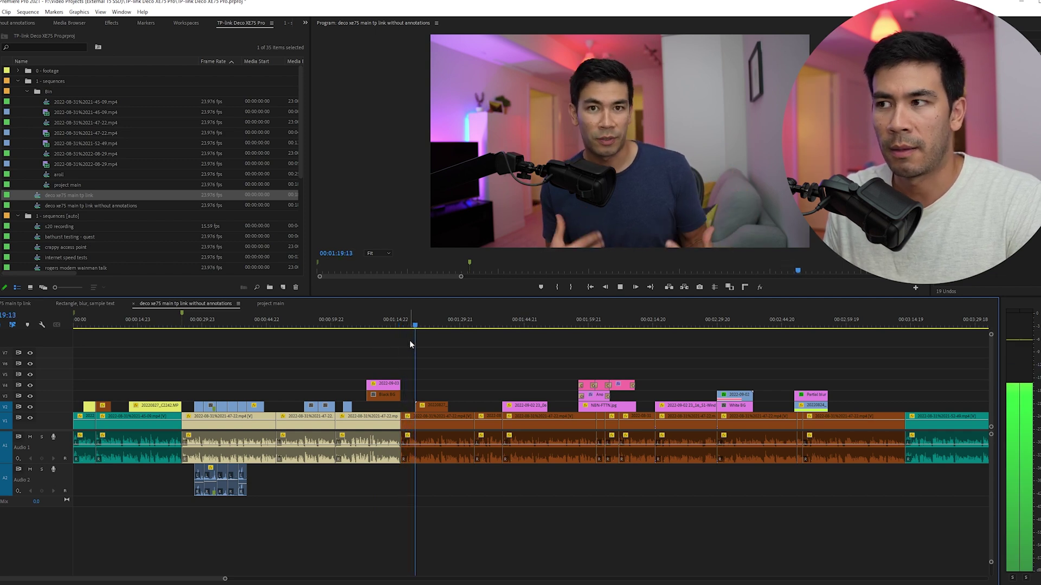
click(400, 320)
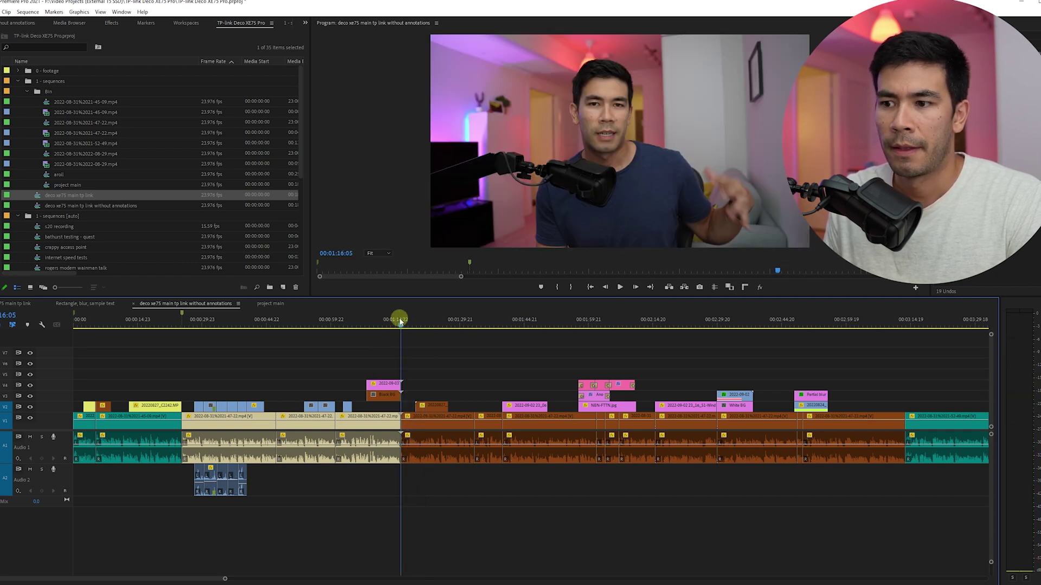
key(m)
key(m)
text(wif)
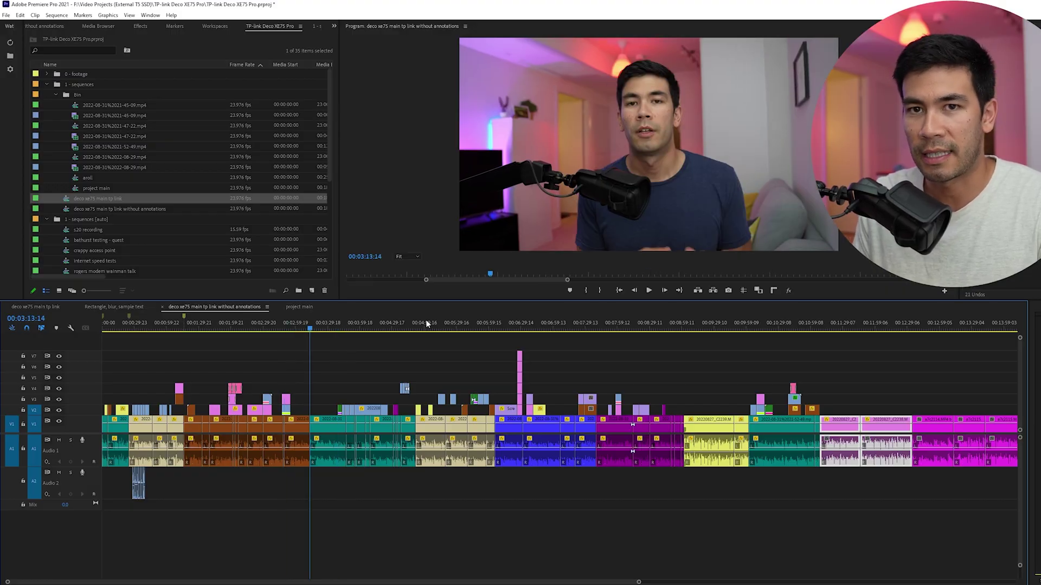
click(330, 325)
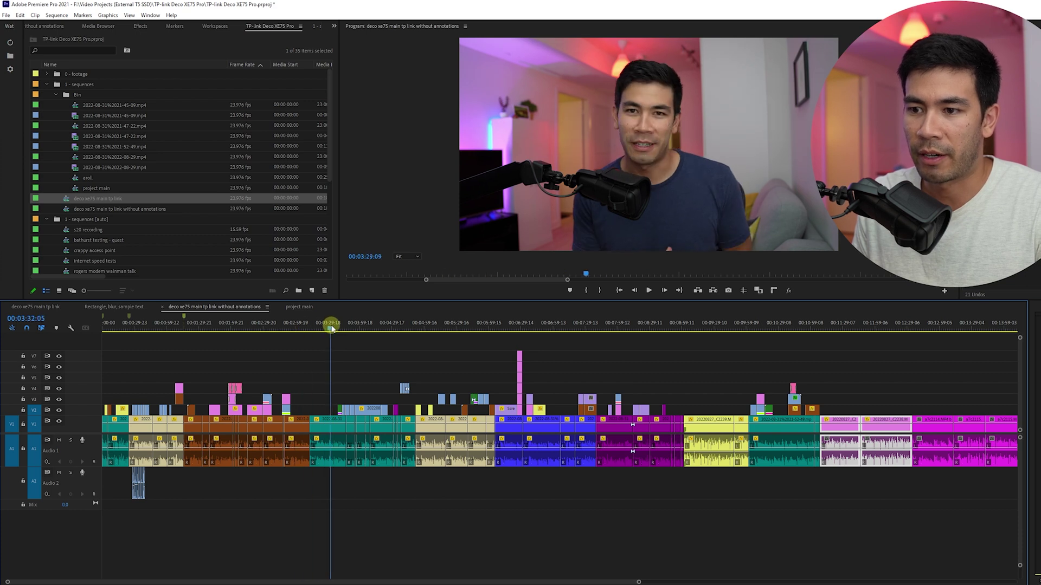
click(495, 327)
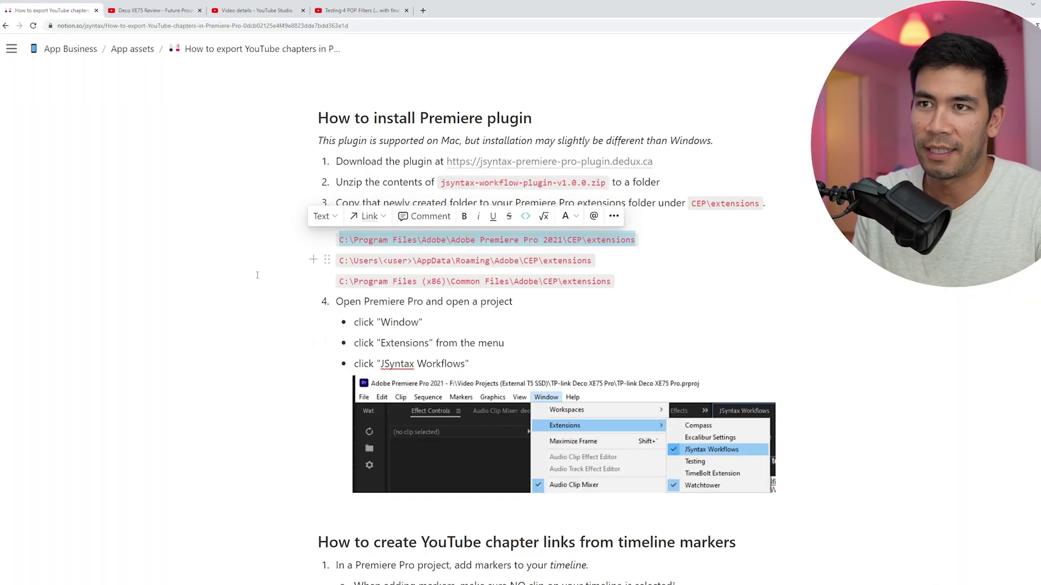
Switch to the browser tab with the 'Testing 4 POP Filters' YouTube video.
click(355, 10)
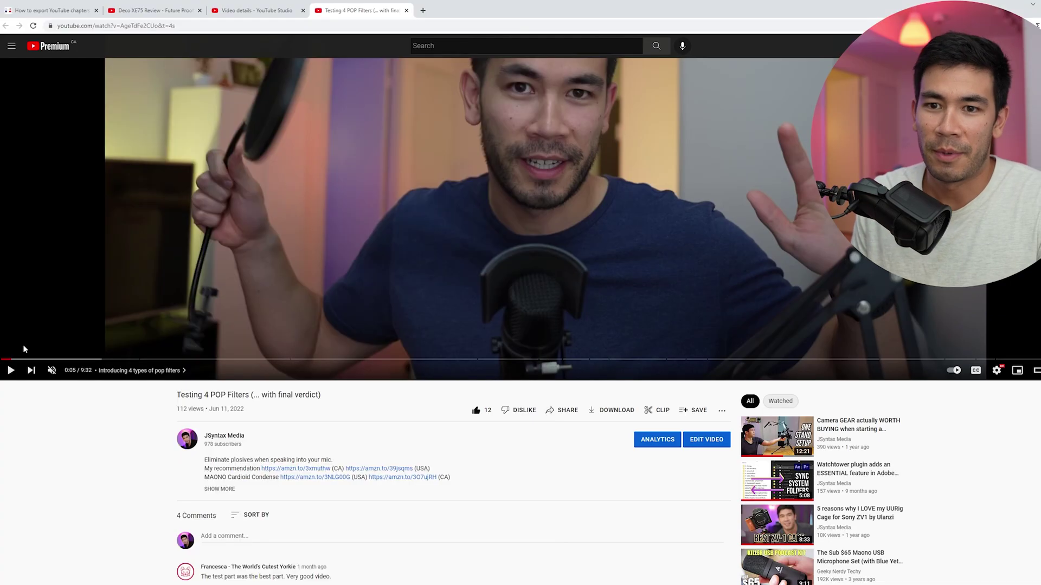
Jump the POP filters video to 0:18 and about 0:38, then pause it.
click(39, 359)
click(70, 360)
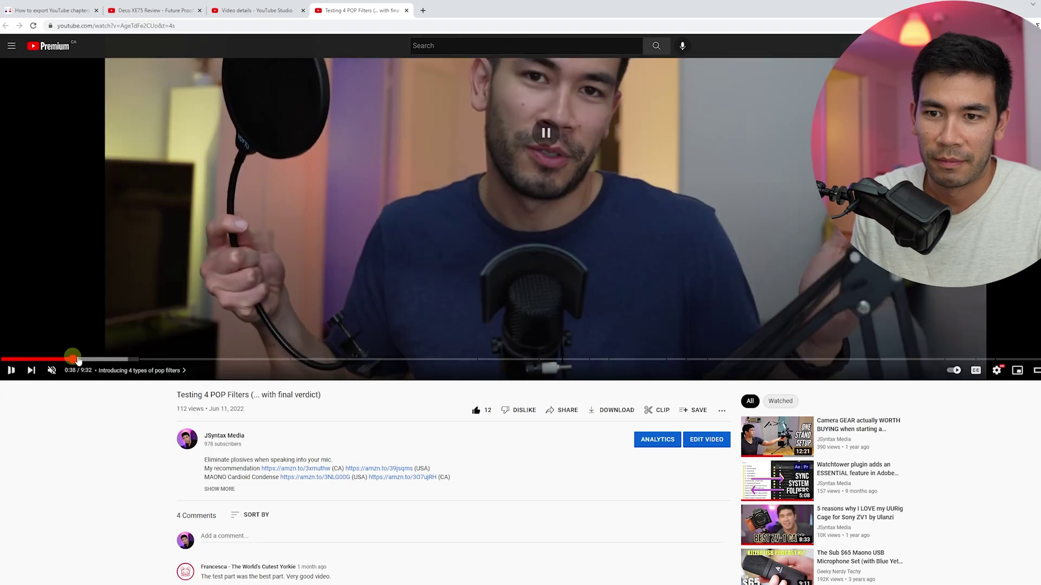
key(space)
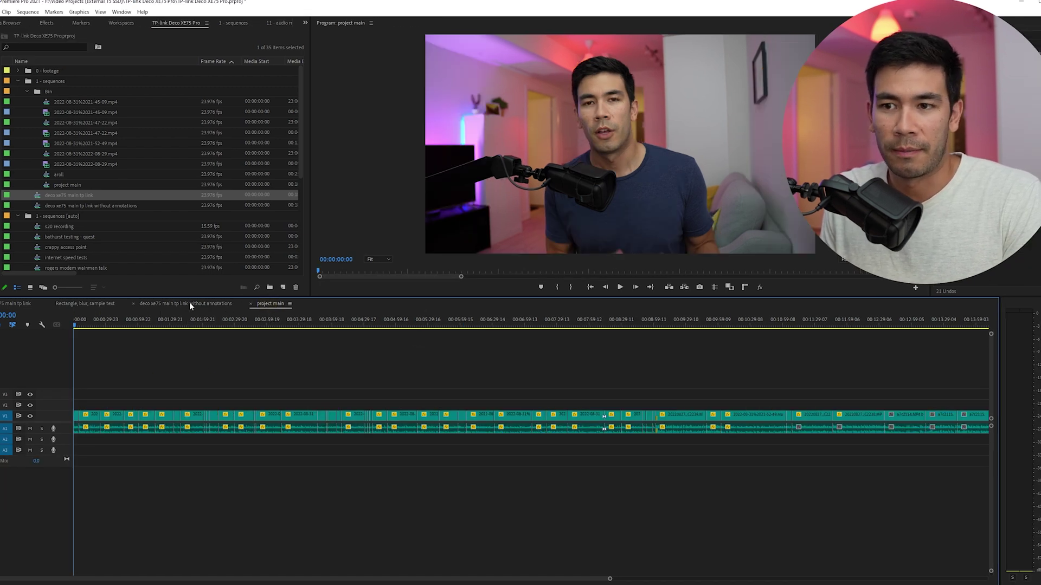
Switch to the project main sequence and preview it up to 00:10:25:01.
click(190, 303)
click(265, 303)
click(206, 304)
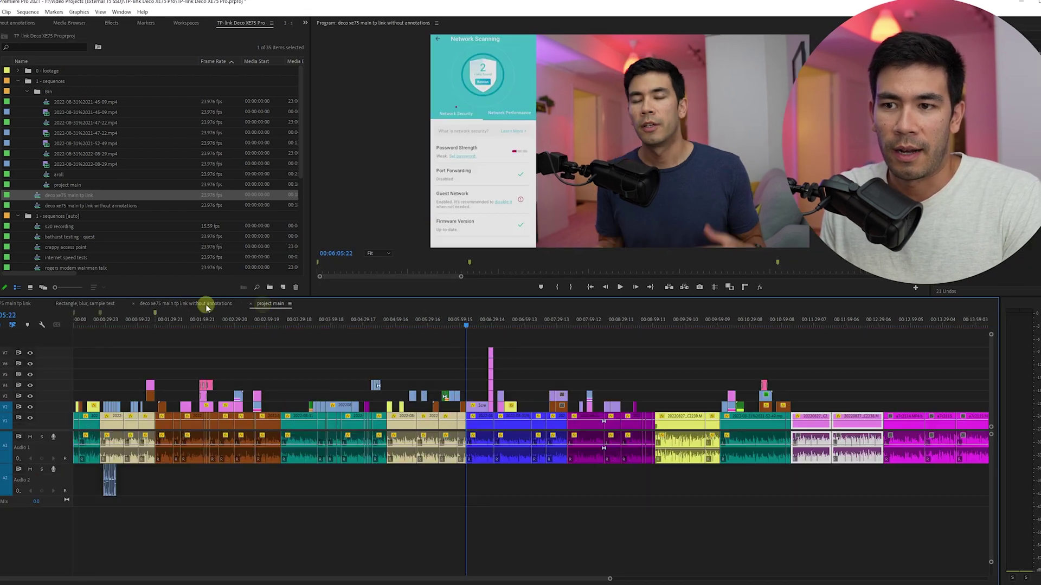
key(minus)
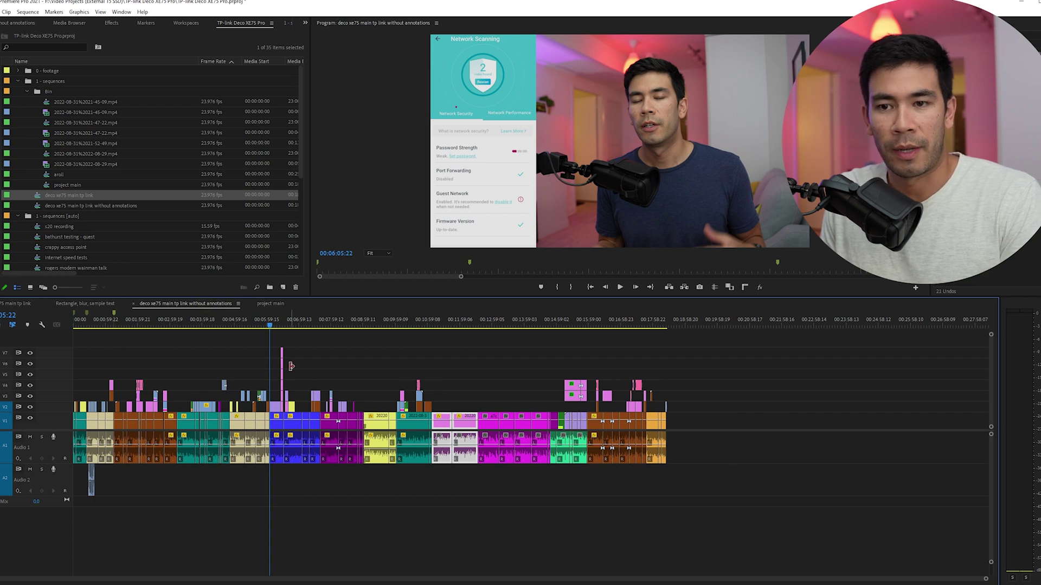
click(266, 304)
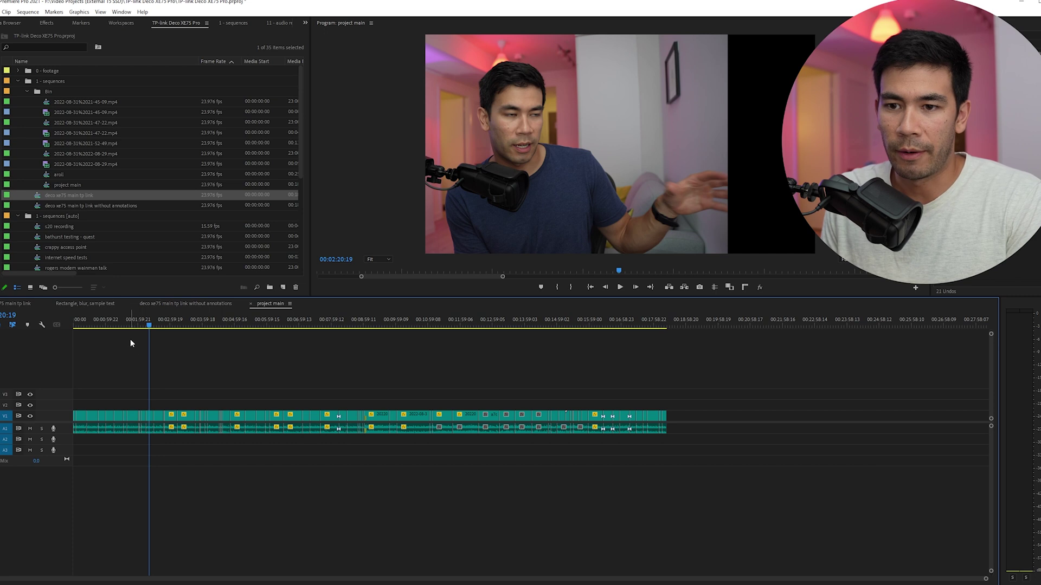
drag(131, 343, 228, 372)
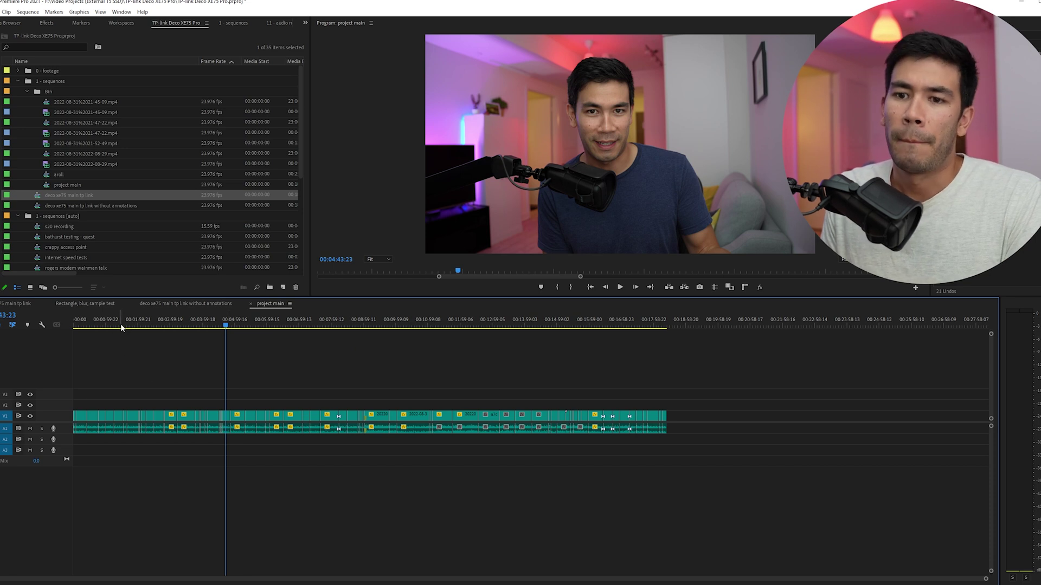
drag(121, 323, 339, 354)
With Track Select Forward, select the clip at 00:01:01:15 and every later clip.
key(=)
click(103, 324)
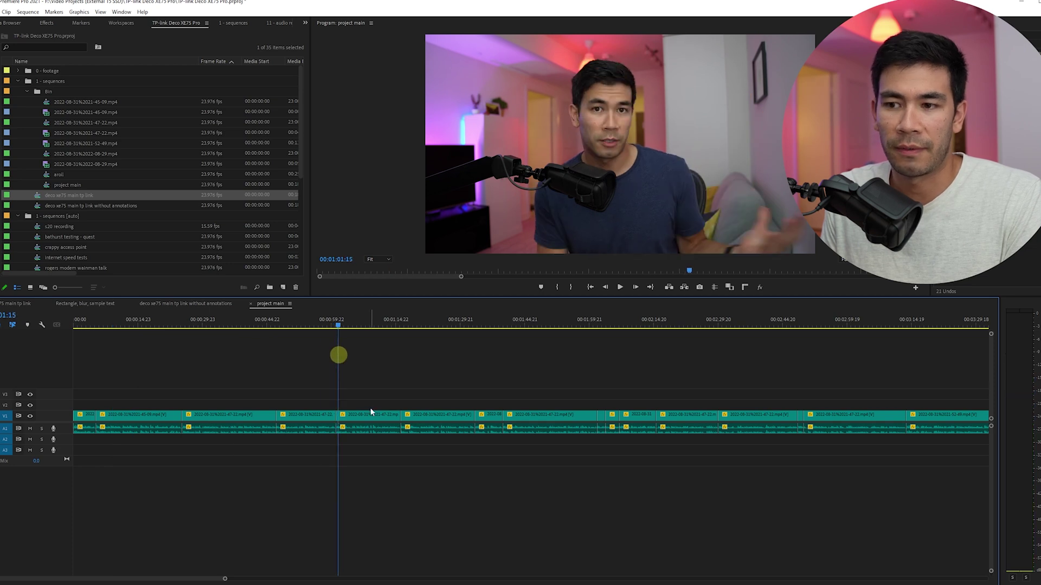
key(a)
click(364, 416)
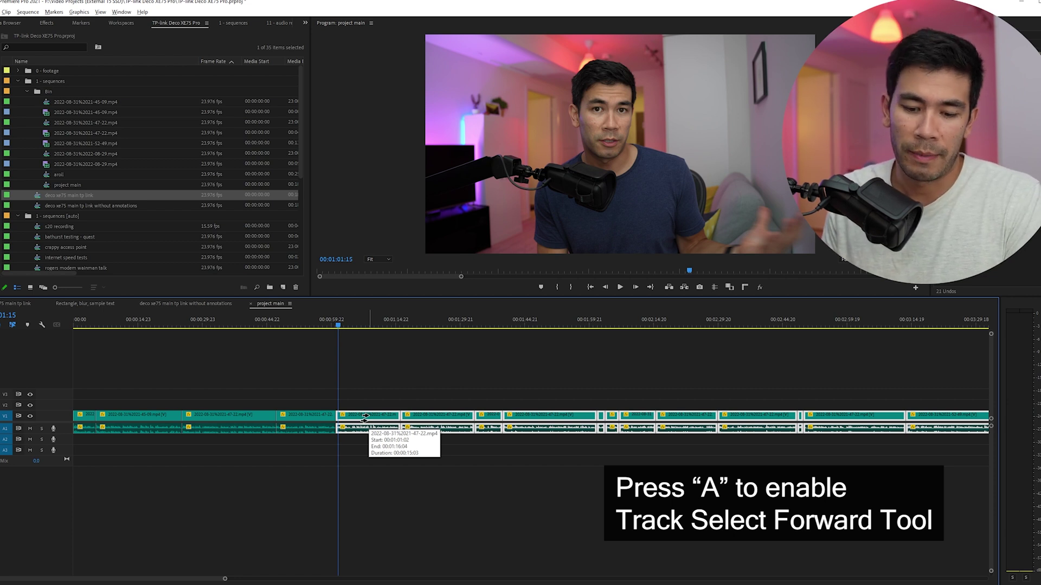
Label the selected clips orange, then select the clips from about 00:03:06 onward.
key(ctrl+shift+2)
scroll(365, 416, down, 5)
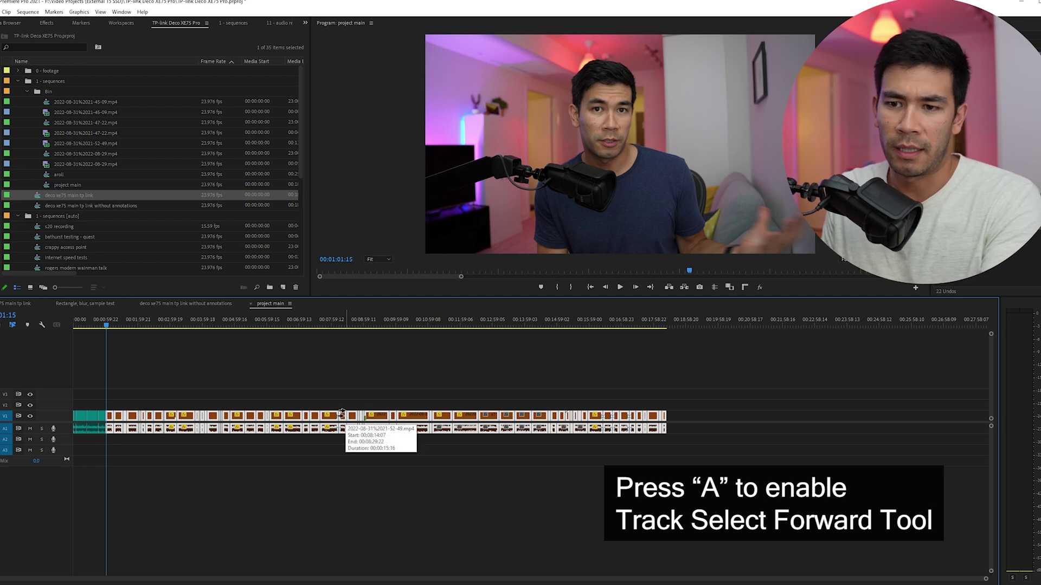
click(172, 420)
key(a)
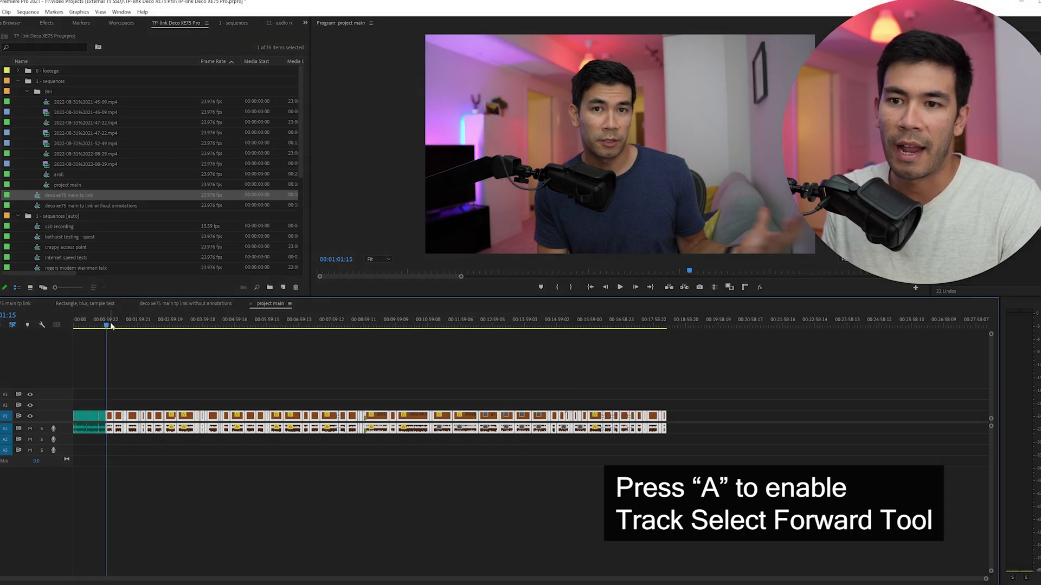
drag(136, 326, 178, 327)
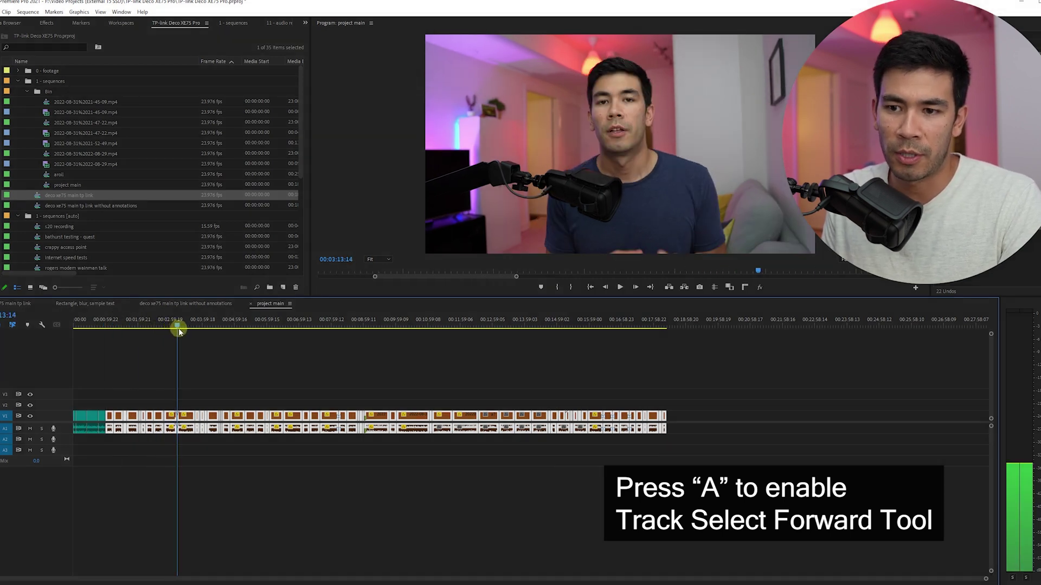
click(203, 396)
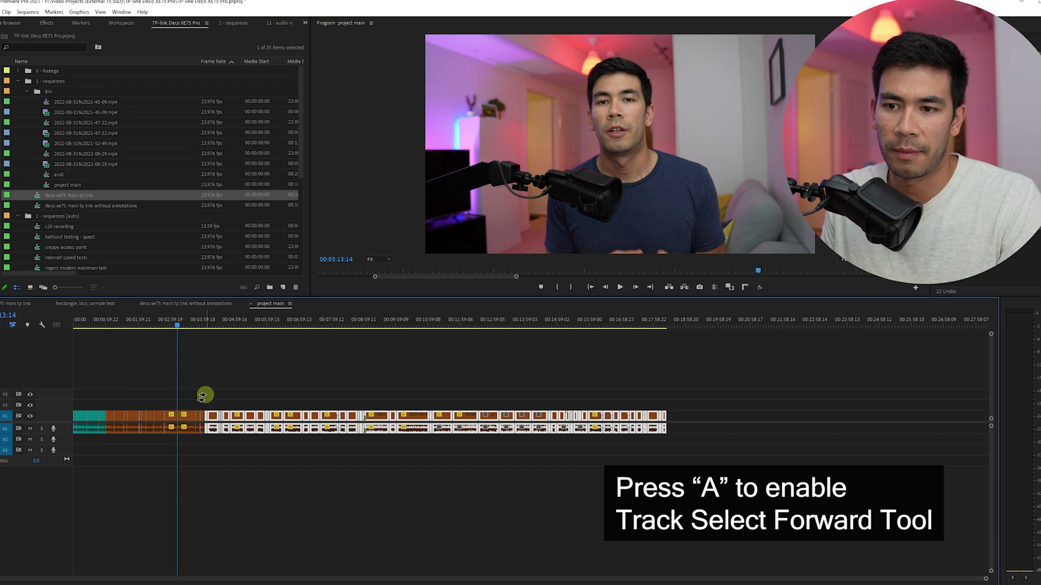
click(185, 419)
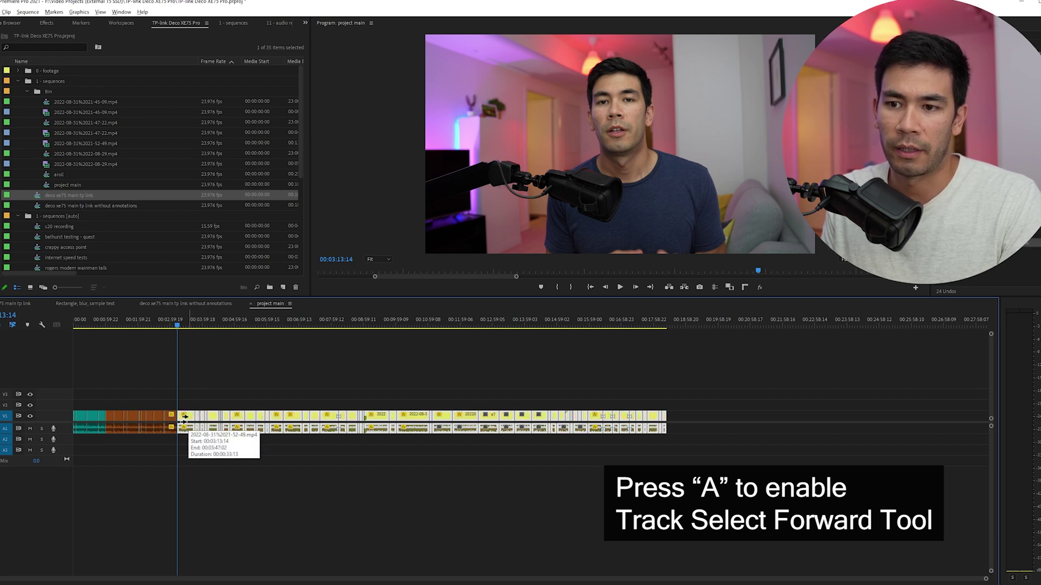
Select the clips from 00:05:40:09 onward, reset their colour, and label them green.
click(254, 332)
drag(261, 329, 258, 326)
click(265, 415)
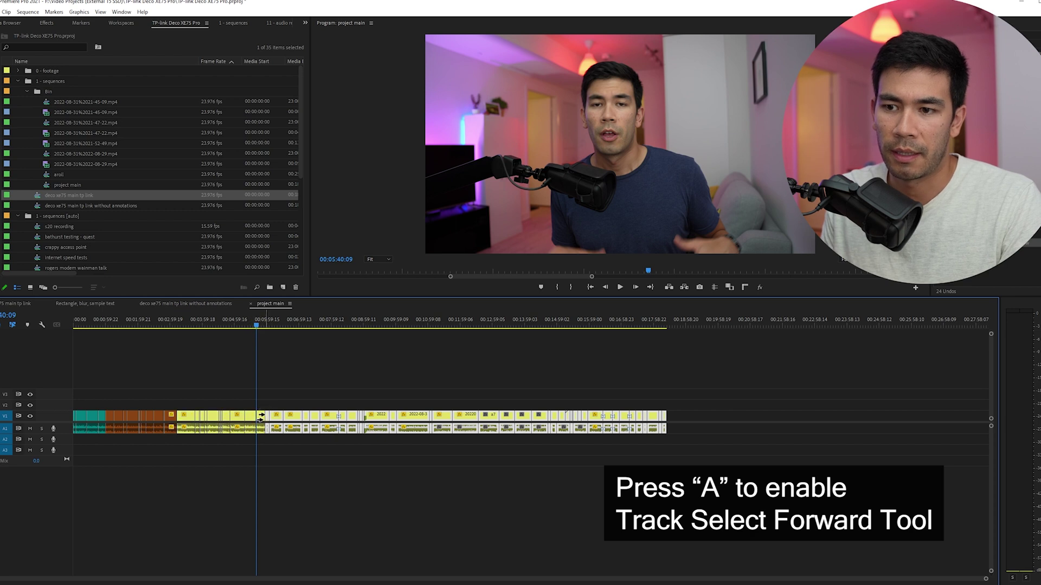
click(293, 405)
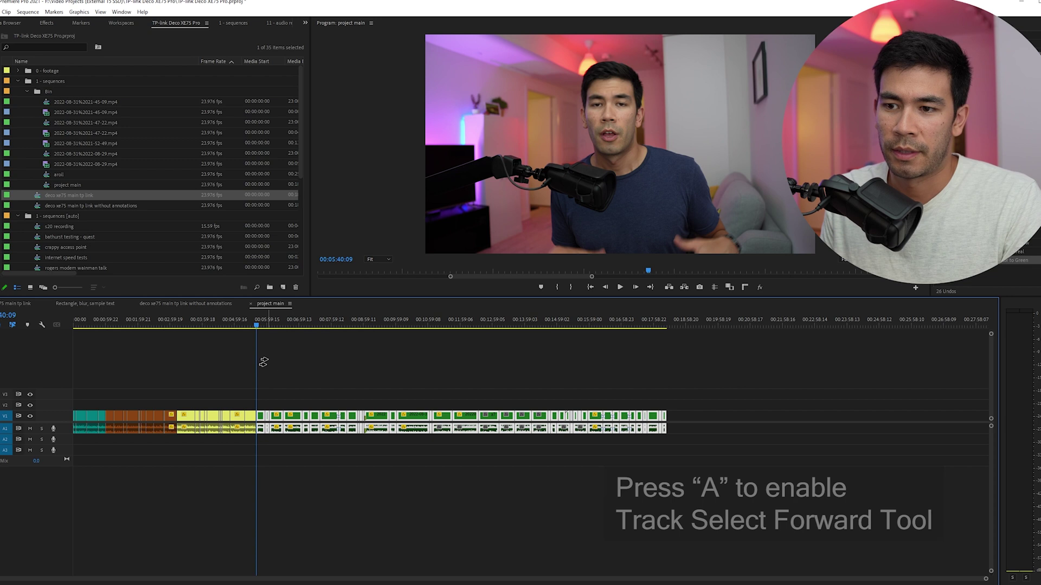
click(307, 373)
Switch to the deco xe75 main tp link sequence with the playhead near 00:03:26.
click(188, 306)
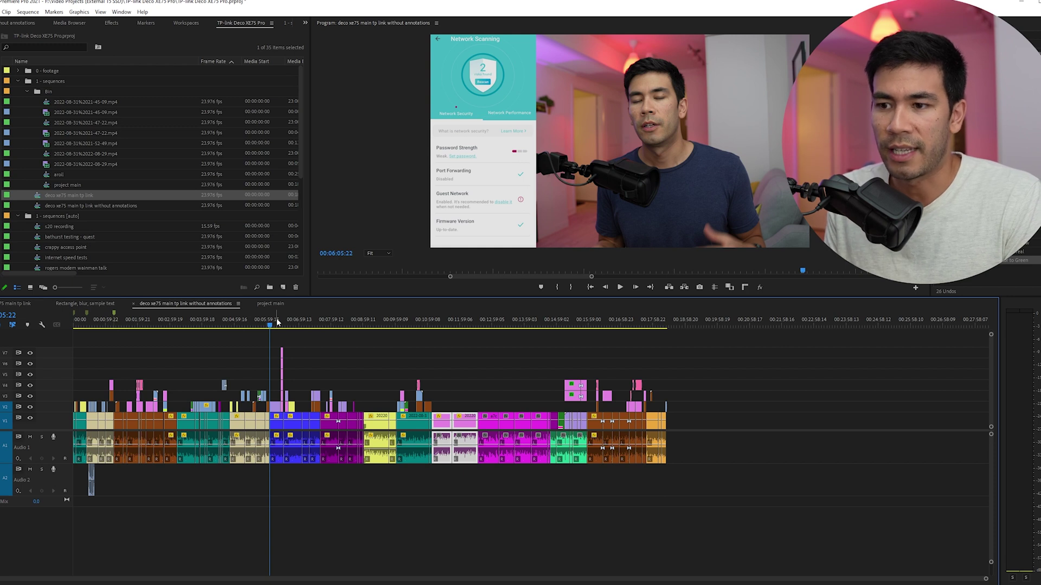
click(16, 303)
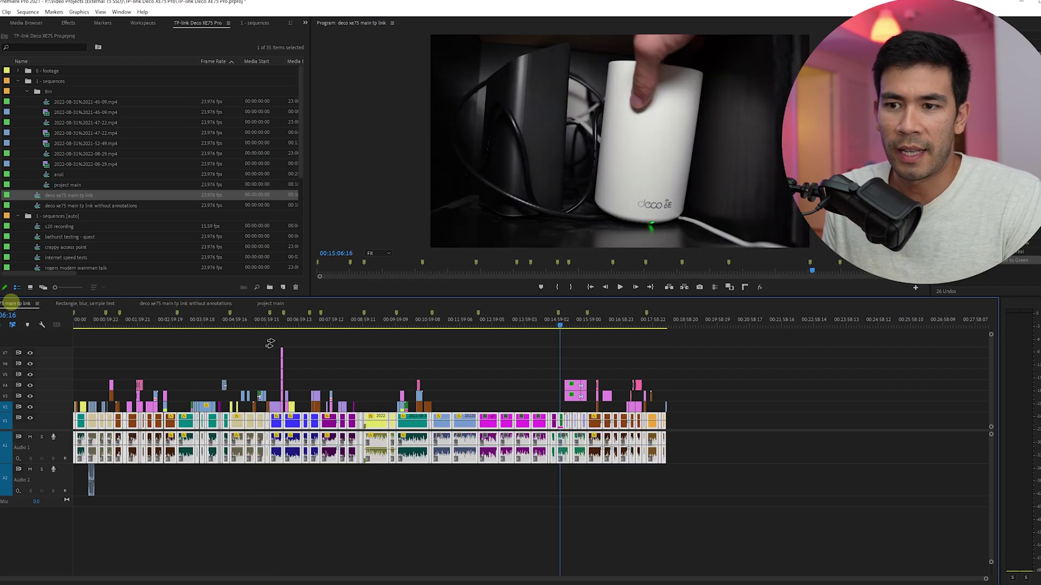
click(302, 321)
drag(119, 320, 184, 324)
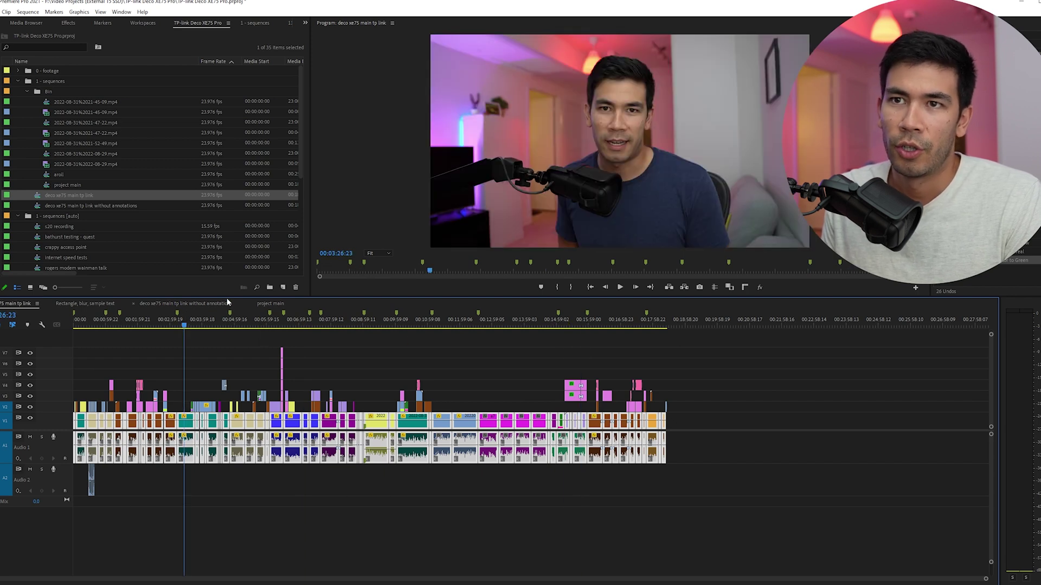
click(125, 12)
Open the JSyntax Workflows panel, browse the workspace list, then close the panel.
mouse_move(162, 33)
click(269, 52)
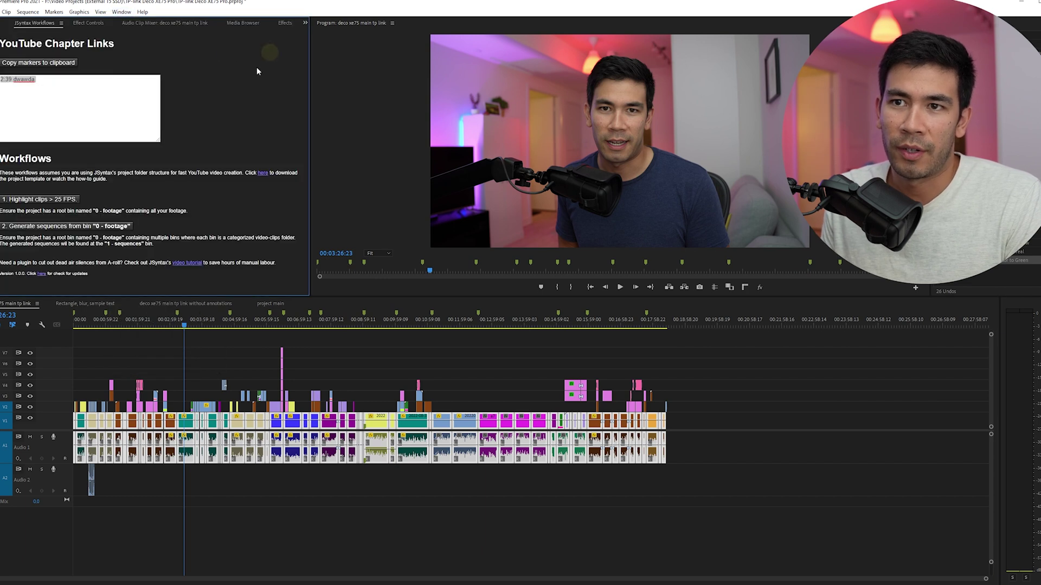
click(122, 12)
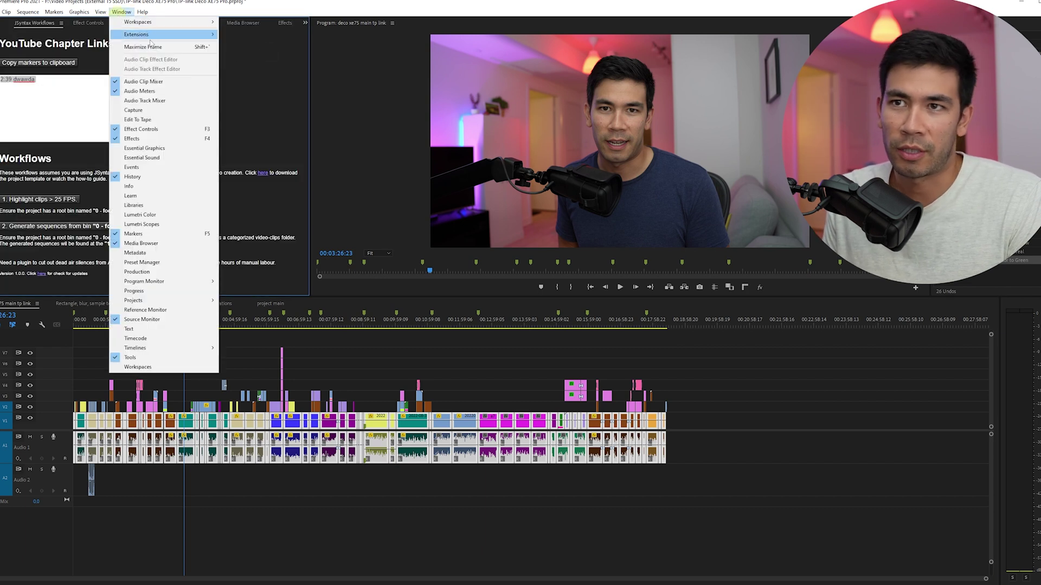
mouse_move(157, 22)
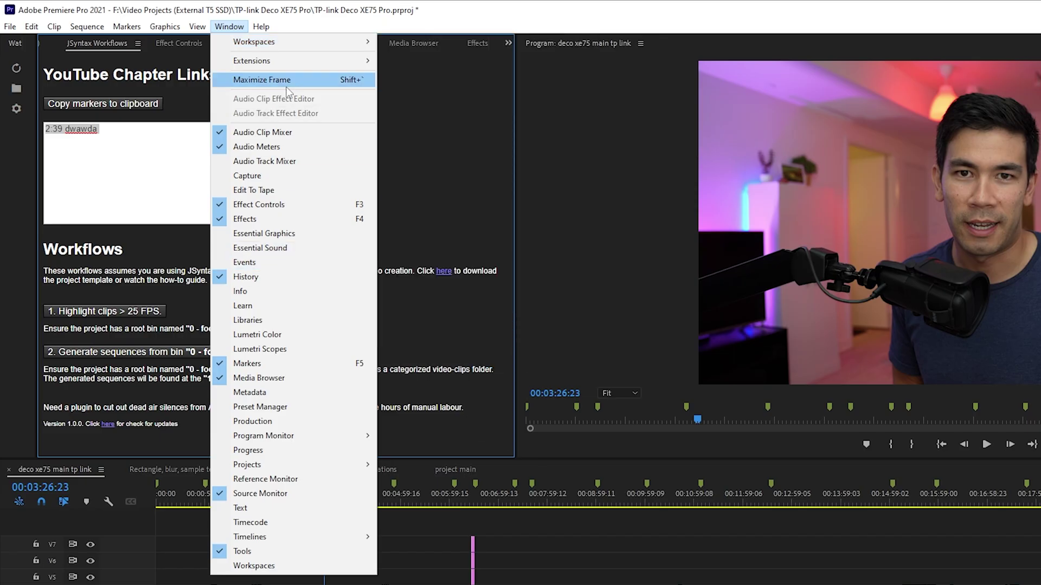
mouse_move(313, 43)
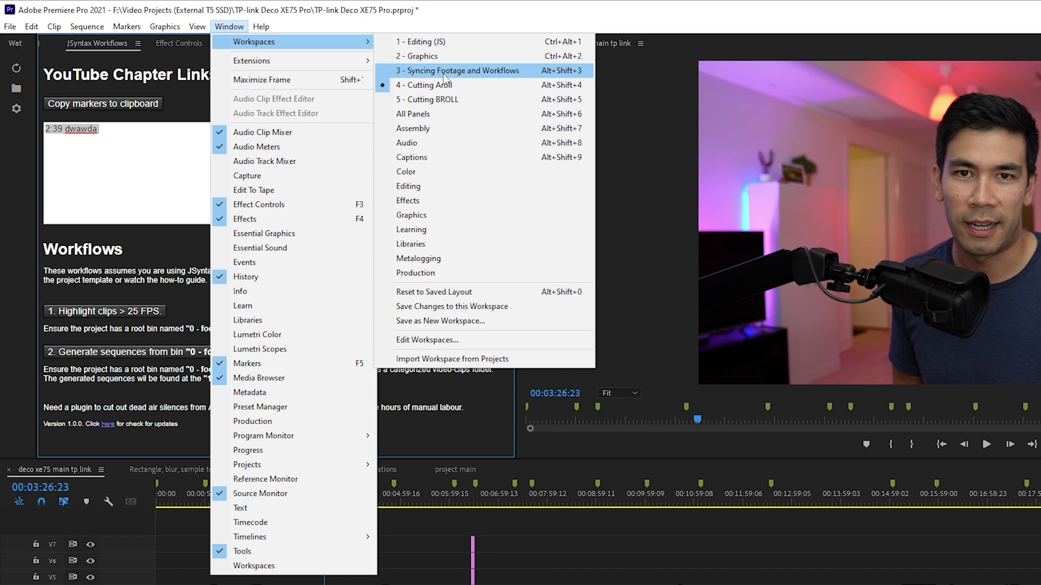
click(187, 71)
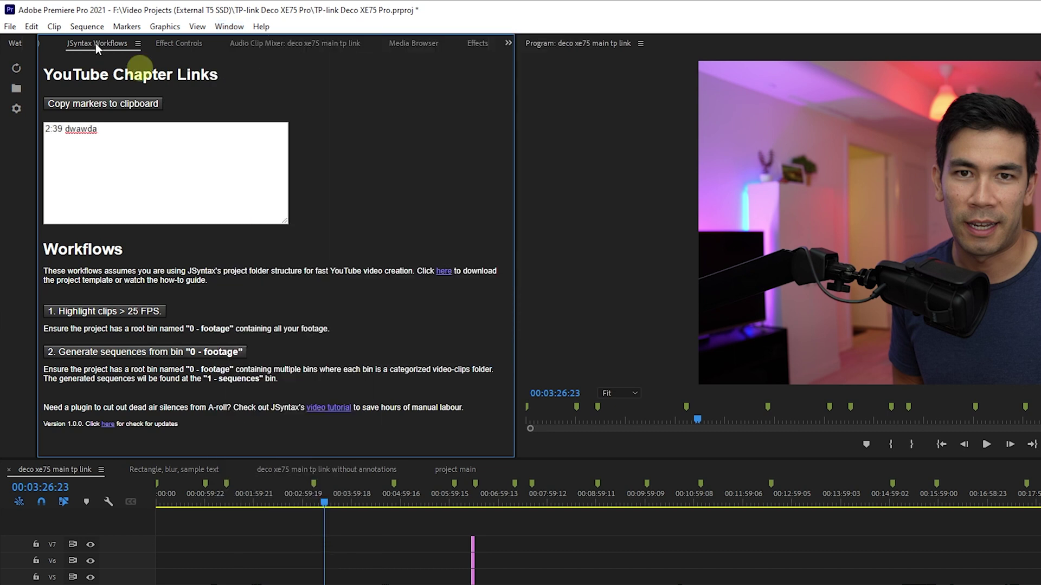
right_click(95, 44)
click(104, 50)
Switch to the Editing workspace, then to '3 - Syncing Footage and Workflows'.
click(230, 27)
mouse_move(239, 40)
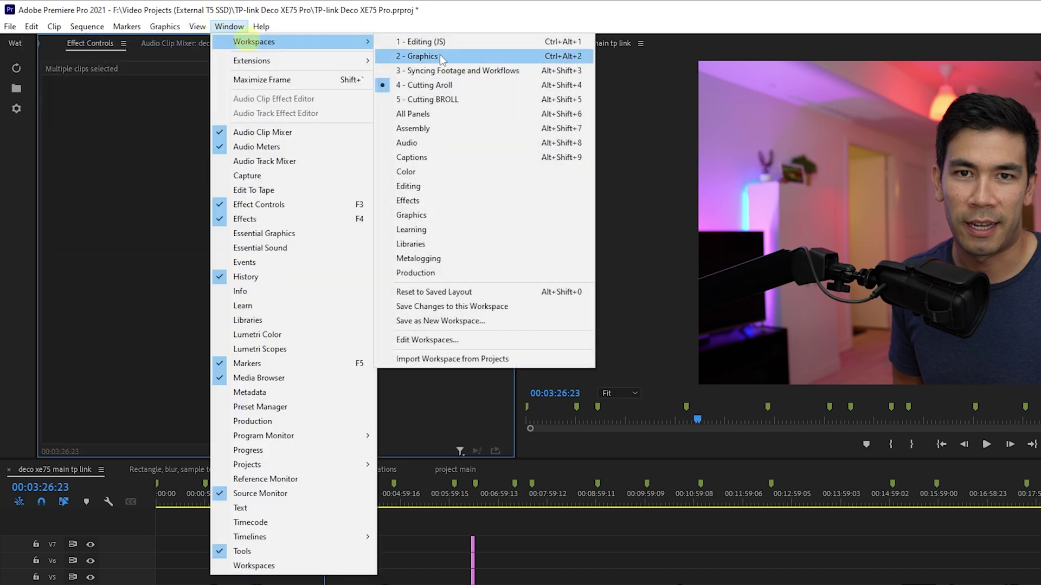
click(441, 41)
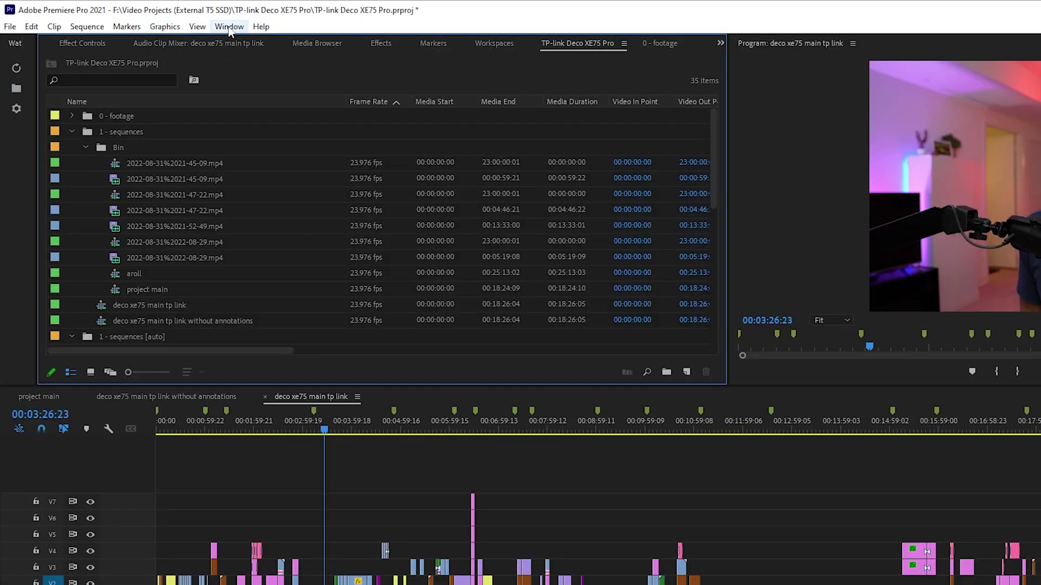
click(229, 27)
mouse_move(271, 41)
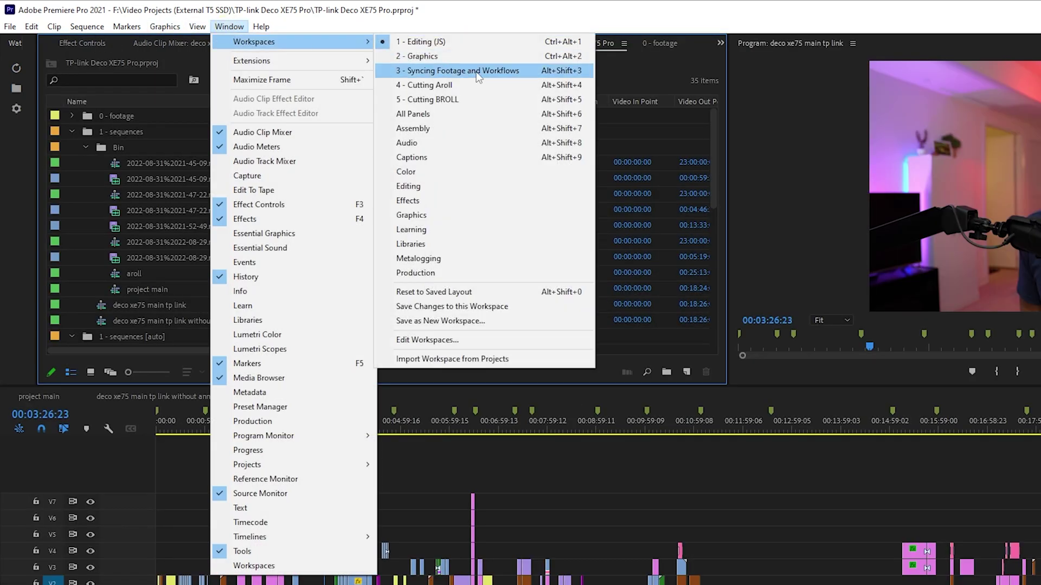
click(476, 72)
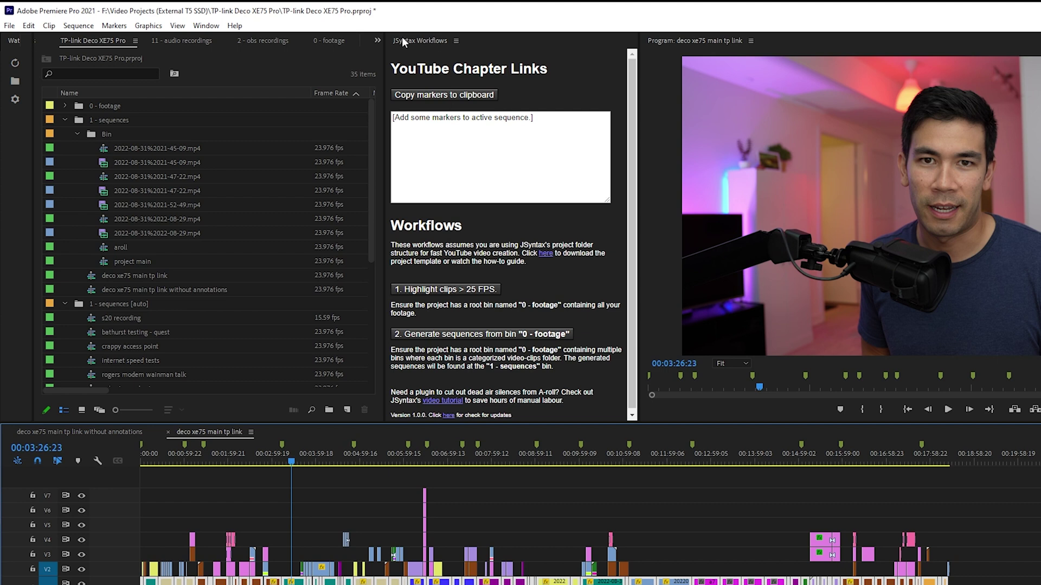
click(206, 26)
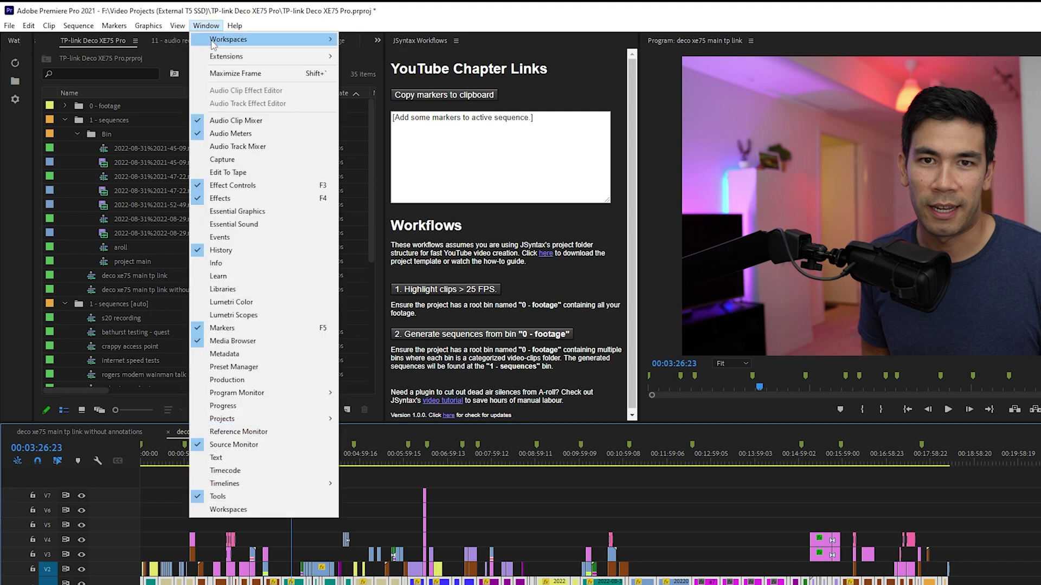
Save the current panel layout as new workspace 'dawdadadad'.
mouse_move(213, 44)
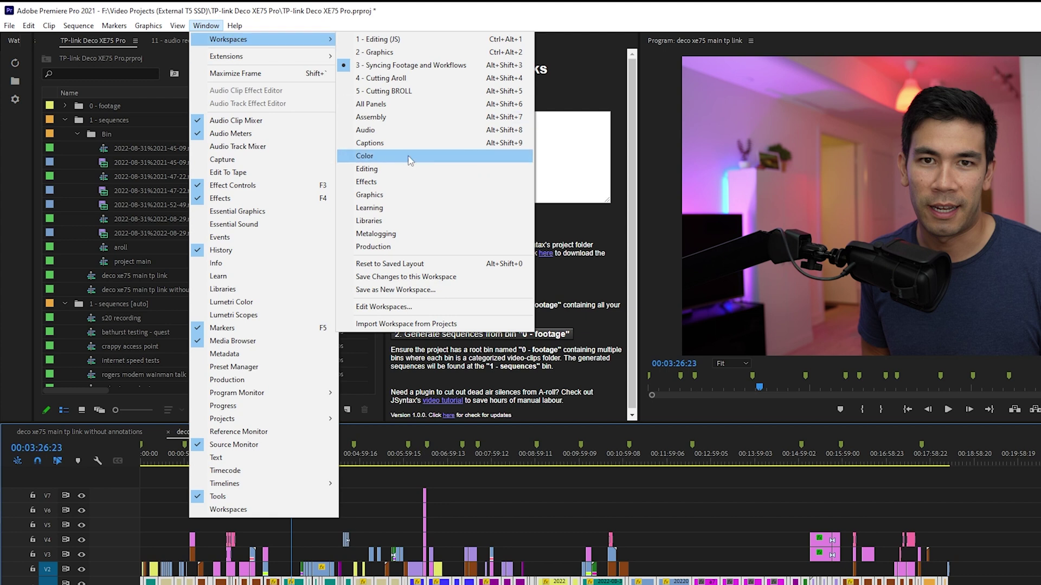
click(386, 290)
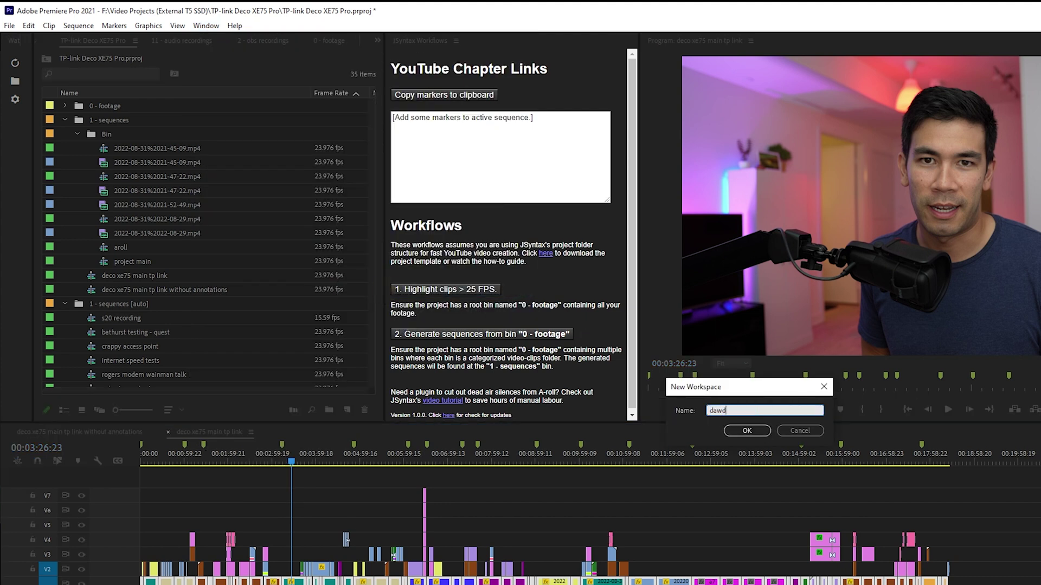
click(751, 432)
In Edit Workspaces, try renaming the dawdadadad entry, then close the manager.
click(206, 25)
mouse_move(239, 39)
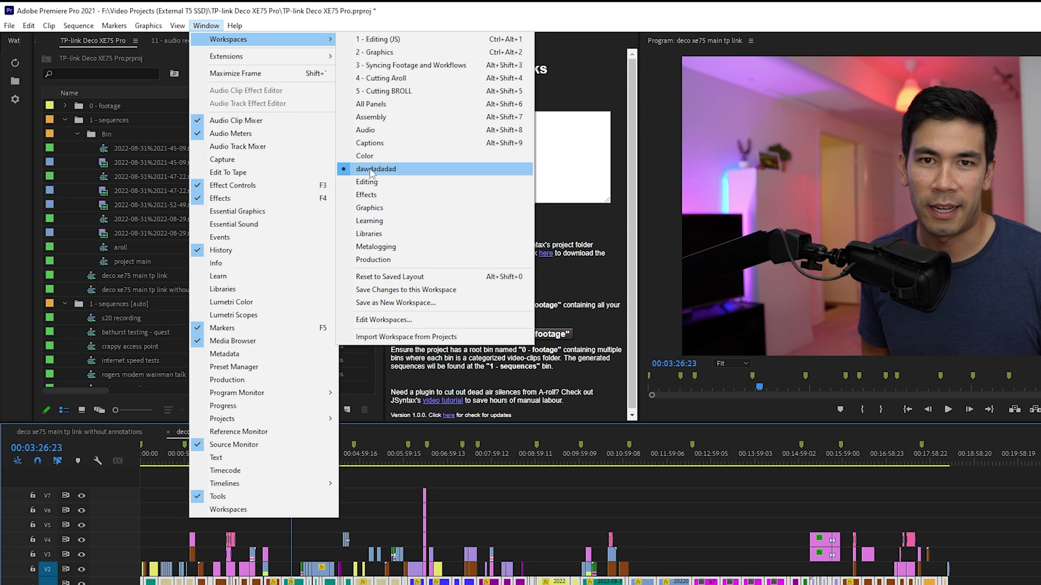
click(383, 320)
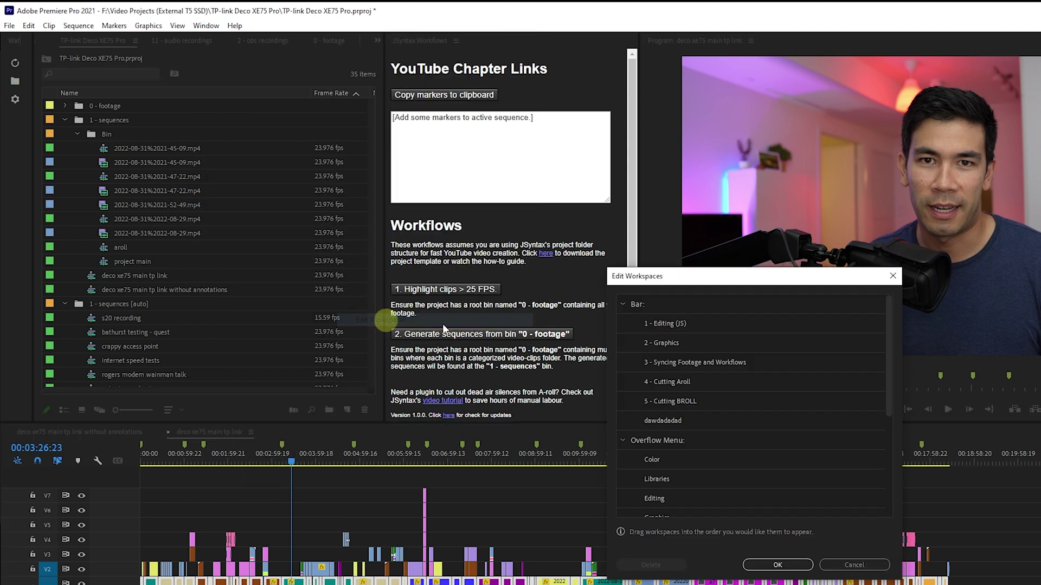
double_click(660, 421)
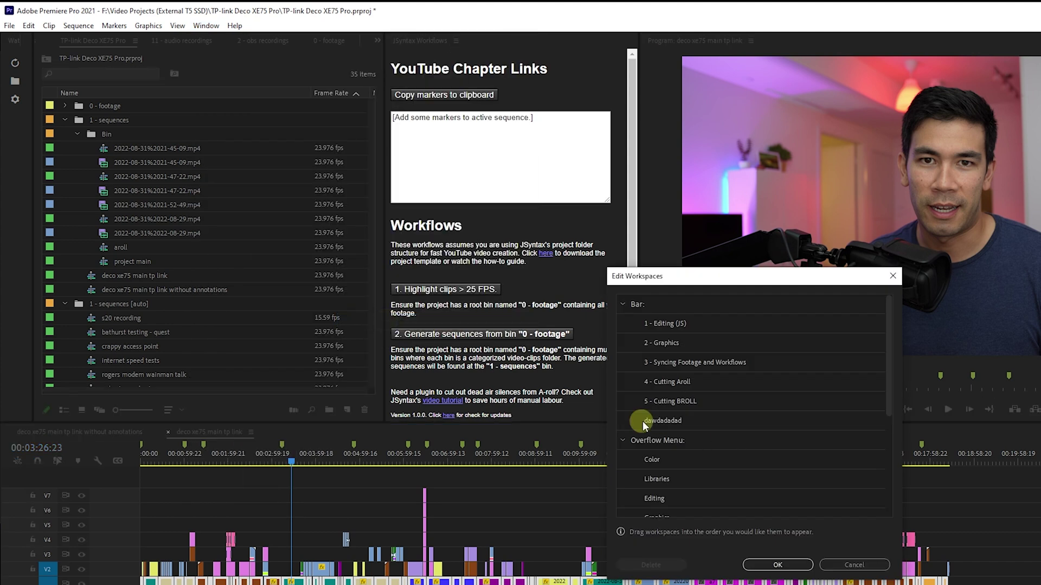
double_click(659, 420)
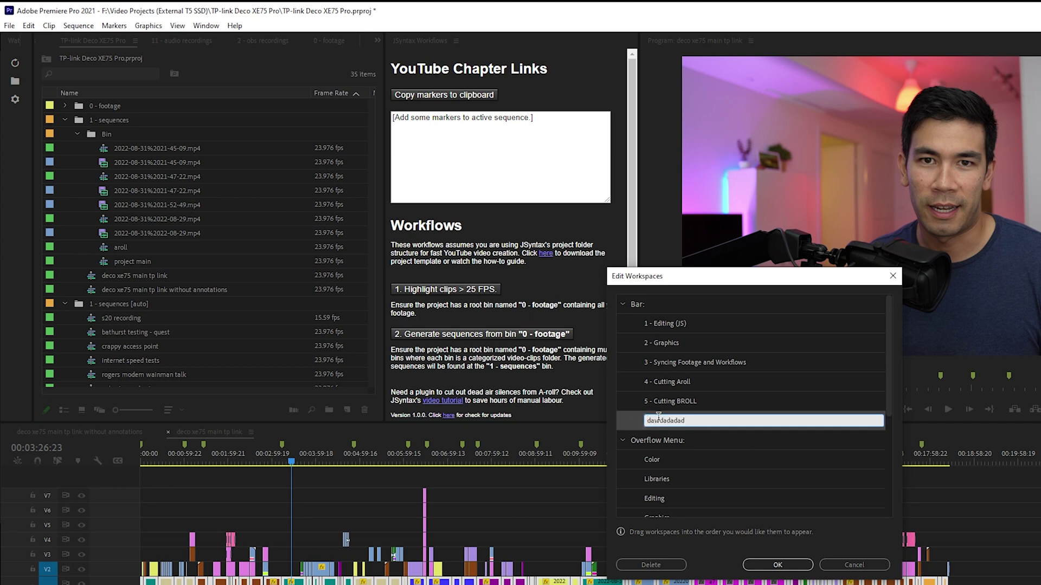
click(845, 566)
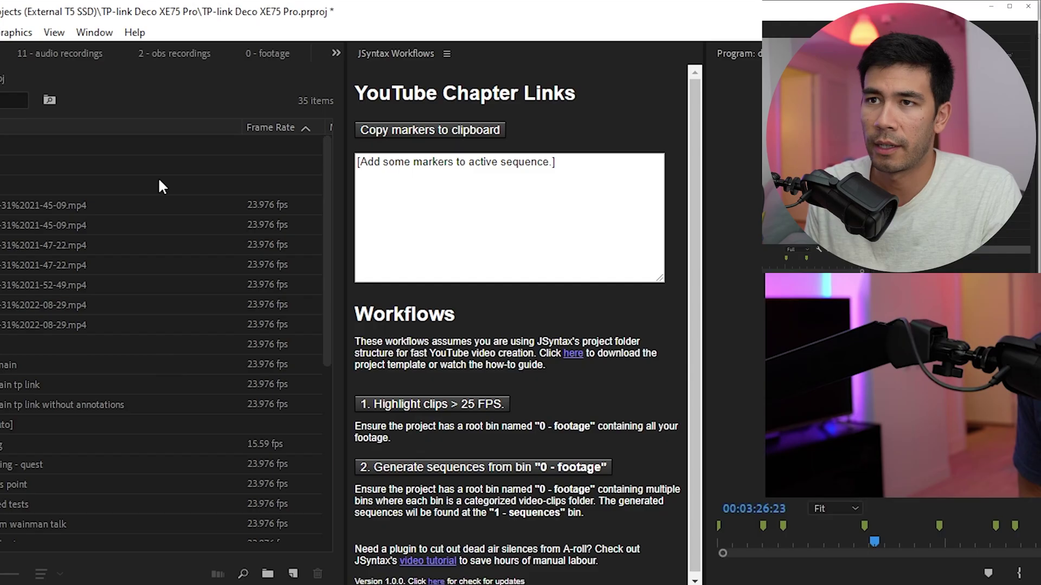
click(207, 25)
Switch back to '3 - Syncing Footage and Workflows' and focus the JSyntax chapter text box.
mouse_move(298, 50)
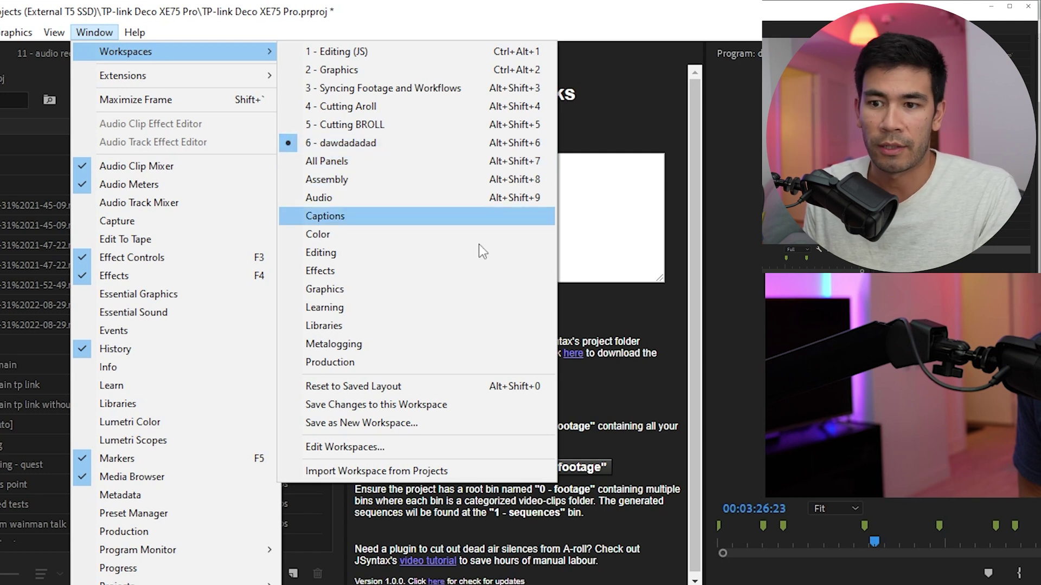
key(Escape)
key(Escape)
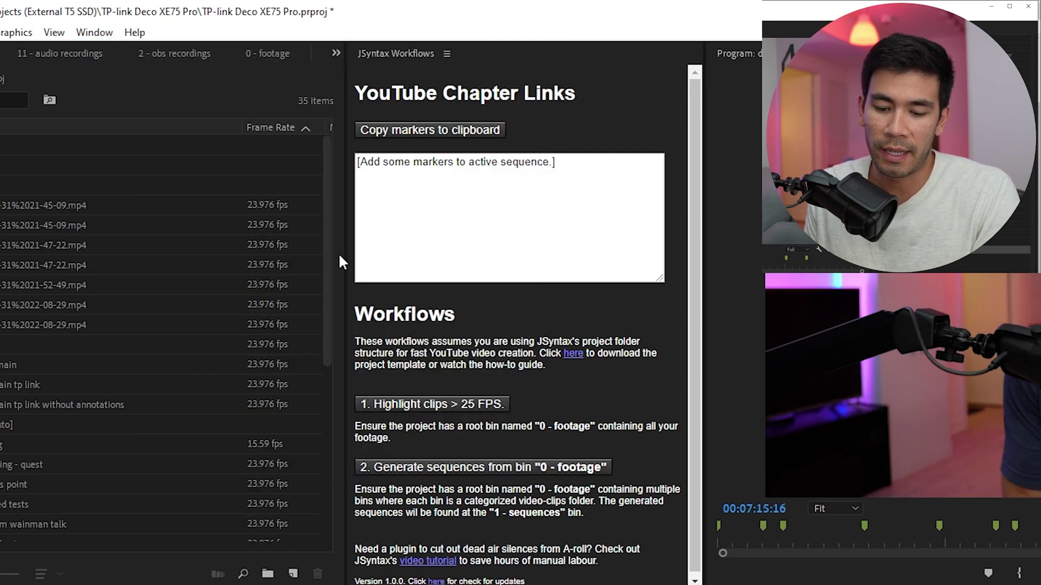
click(95, 32)
mouse_move(125, 51)
click(371, 93)
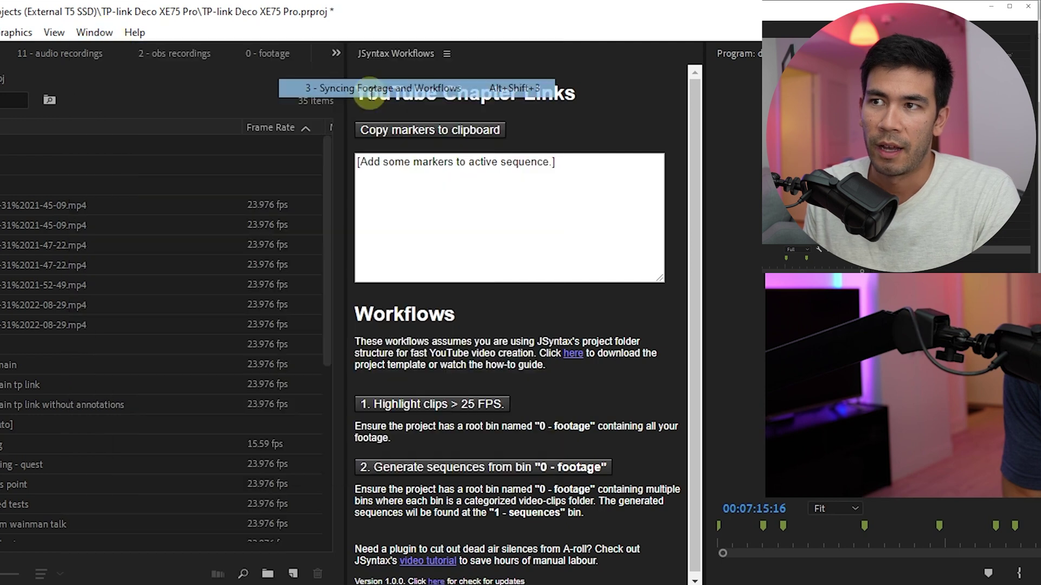
click(496, 189)
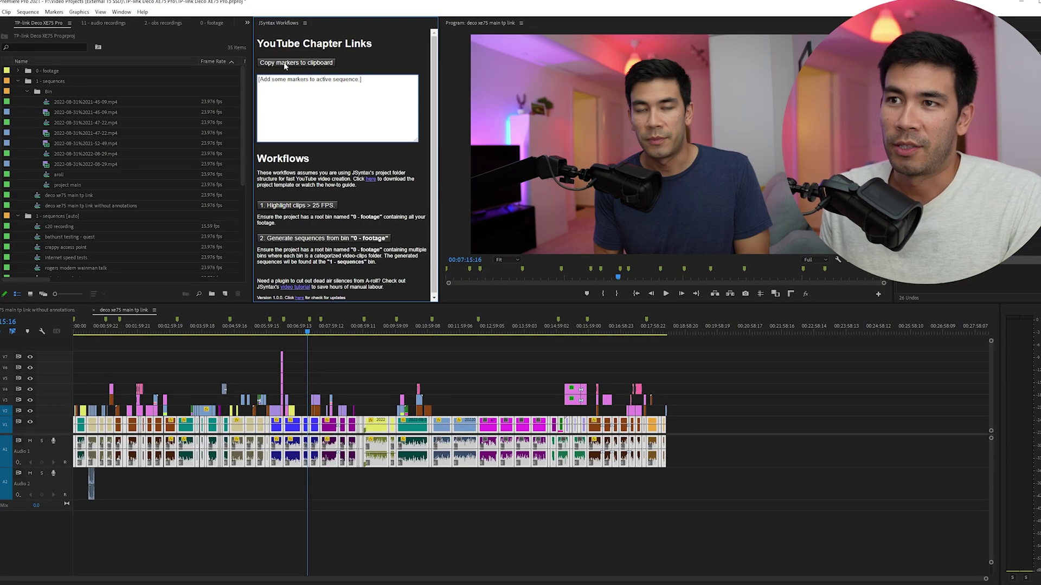
Generate the chapter list from the timeline markers in JSyntax and enlarge the box to show every chapter.
click(284, 63)
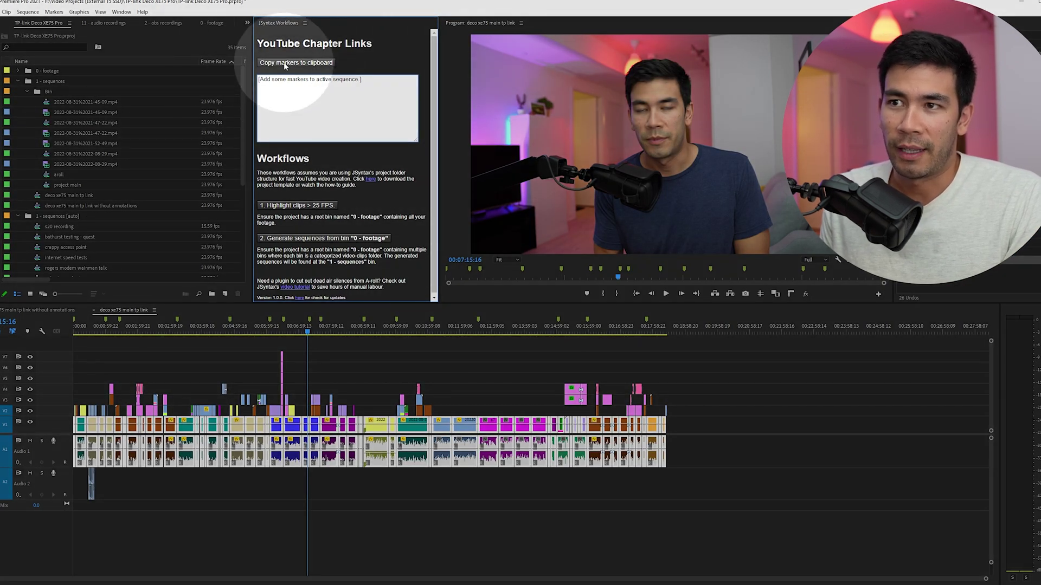
click(284, 64)
drag(414, 140, 417, 252)
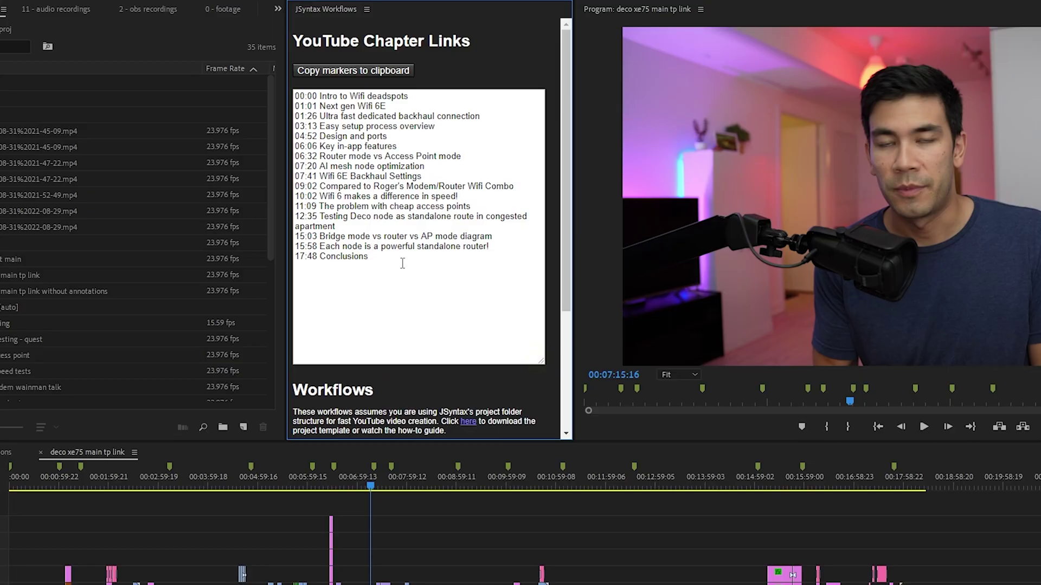
Confirm the chapters are in clipboard history, then select the whole list from 00:00 to 17:48 Conclusions.
key(super+v)
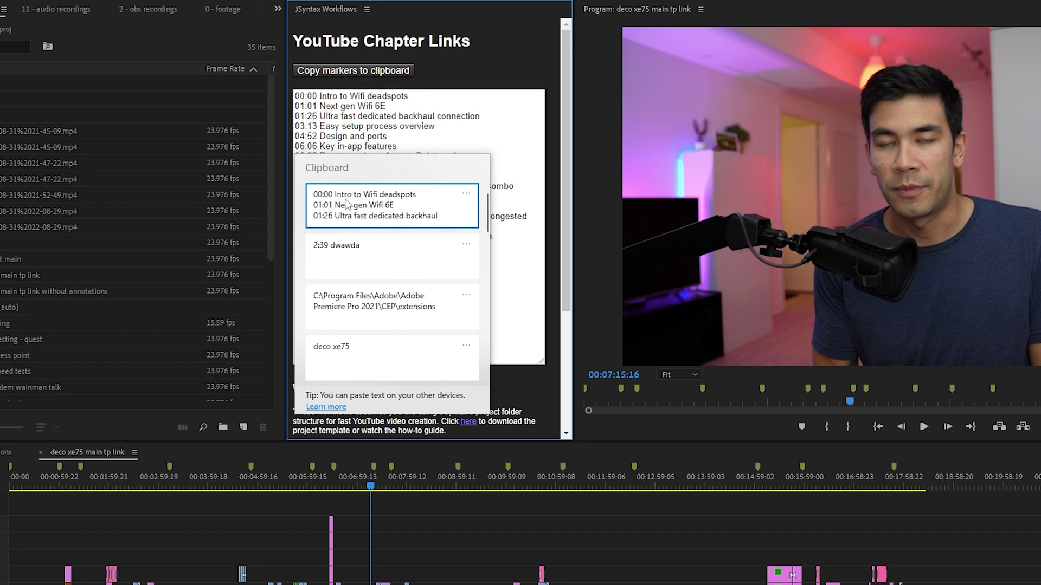
key(Escape)
drag(401, 268, 261, 87)
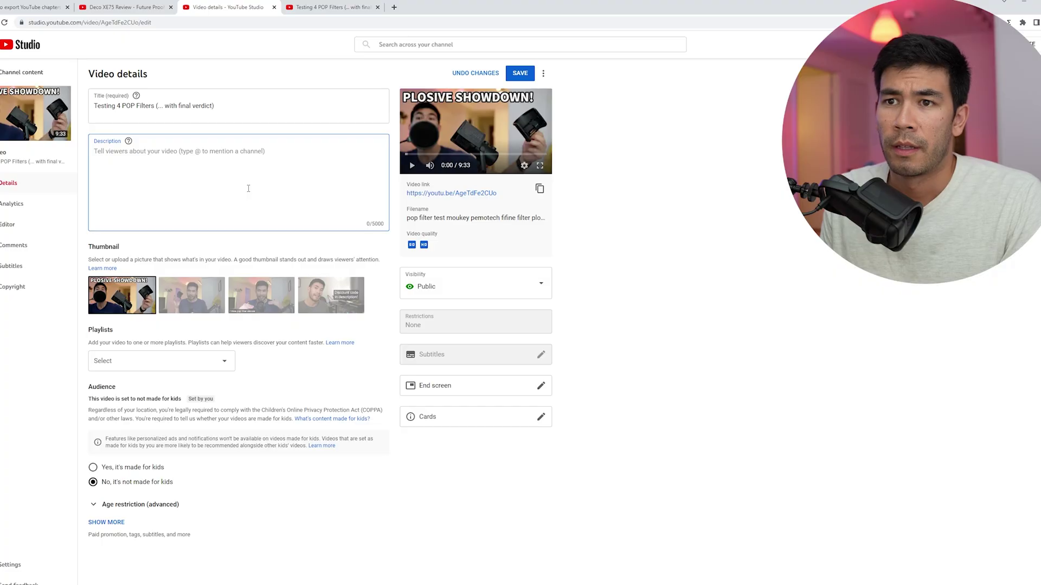
Paste the chapters into the description, then jump to a timestamp on the Deco XE75 Review video.
text(00:00 Intro to Wifi deadspots 01:01 Next gen Wifi 6E 01:26 Ultra fast dedicated backhaul connection 03:13 Easy setup process overview 04:52 Design and ports 06:06 Key in-app features 06:32 Router mode vs Access Point mode 07:20 AI mesh node optimization 07:41 Wifi 6E Backhaul Settings 09:02 Compared to Roger's Modem/Router Wifi Combo 10:02 Wifi 6 makes a difference in speed! 11:09 The problem with cheap access points 12:35 Testing Deco node as standalone route in congested apartment 15:03 Bridge mode vs router vs AP mode diagram 15:58 Each node is a powerful standalone router! 17:48 Conclusions)
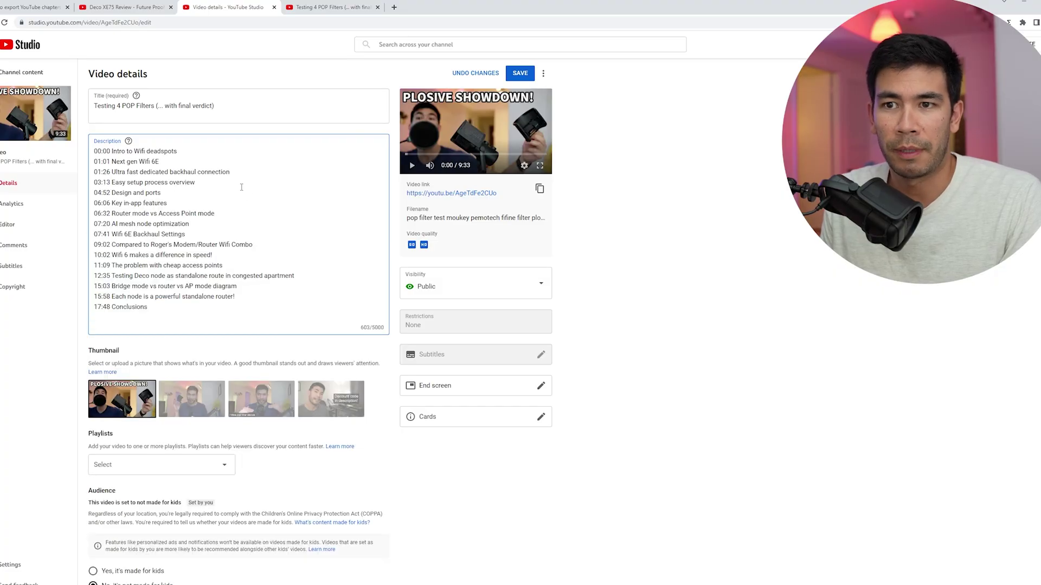
key(ctrl+shift+Tab)
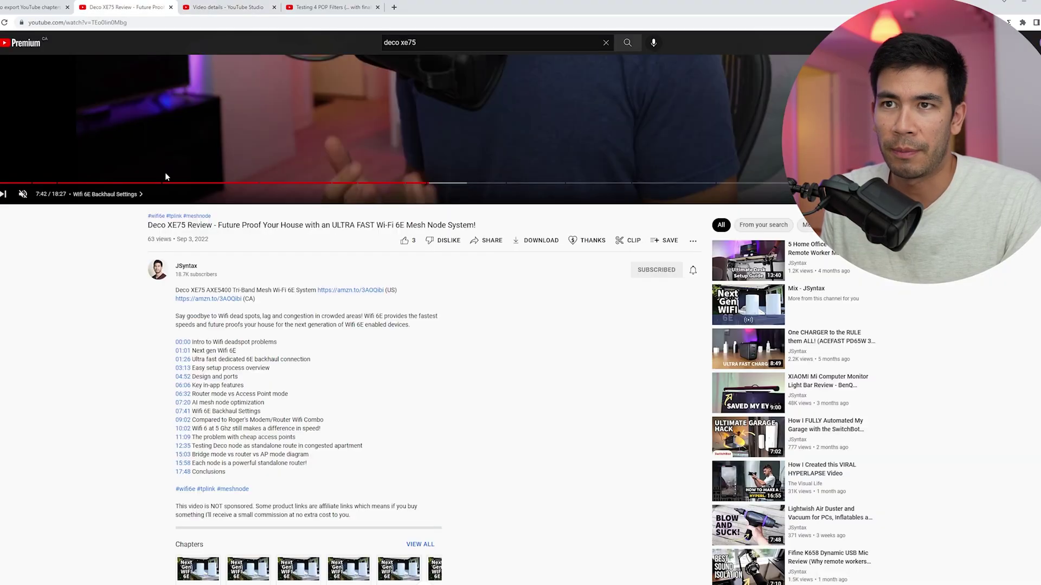
click(183, 386)
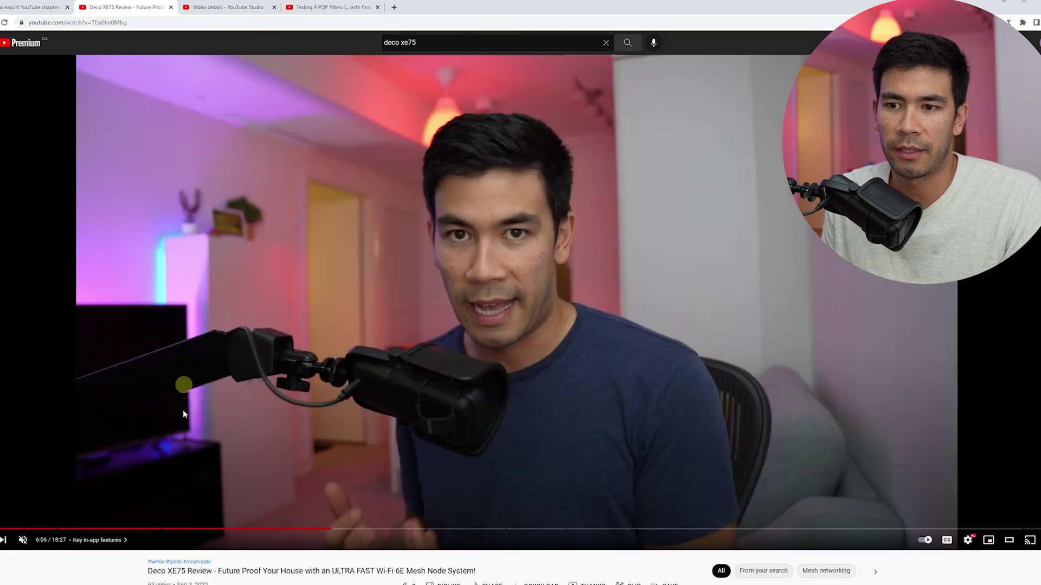
Highlight the 06:32 and 15:58 chapter lines in the Deco XE75 Review description.
scroll(198, 239, down, 8)
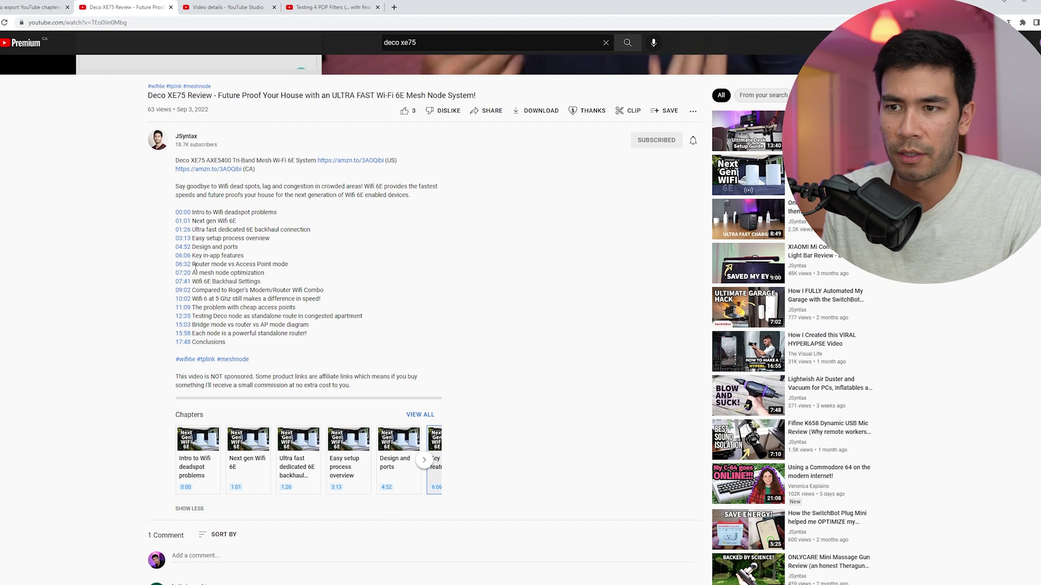
drag(194, 264, 253, 264)
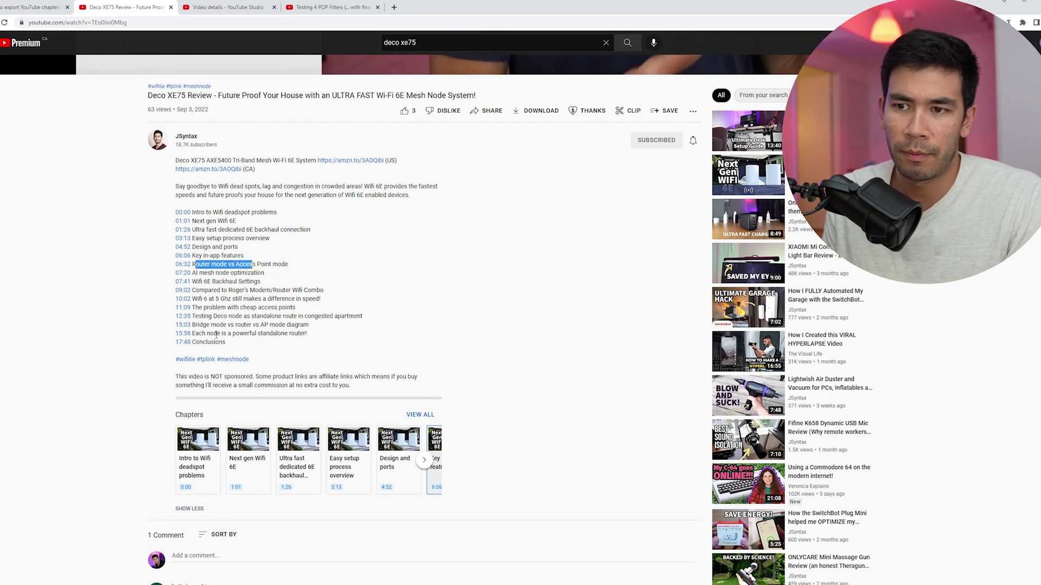
drag(196, 333, 227, 335)
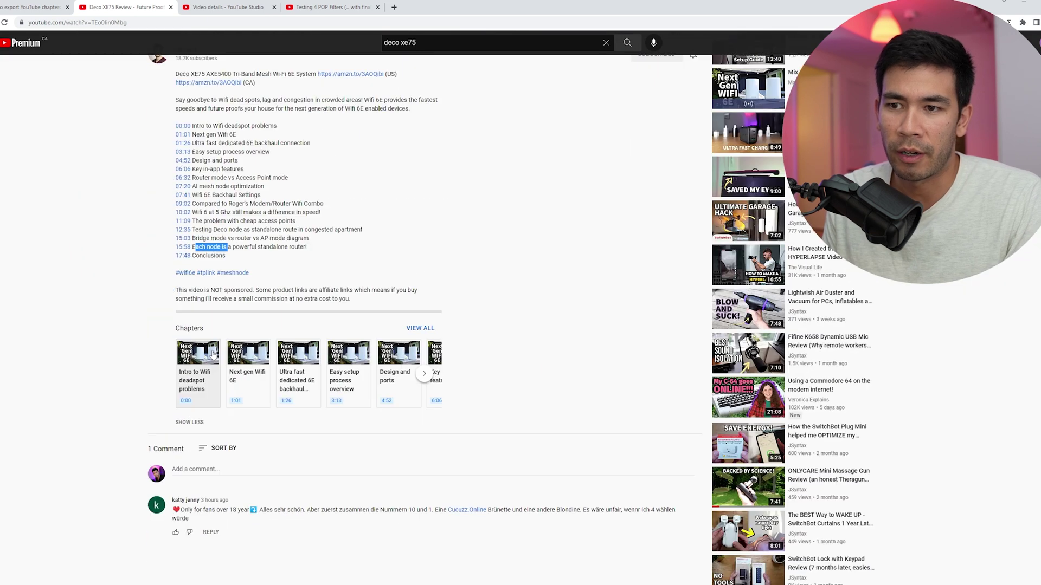
scroll(213, 355, up, 2)
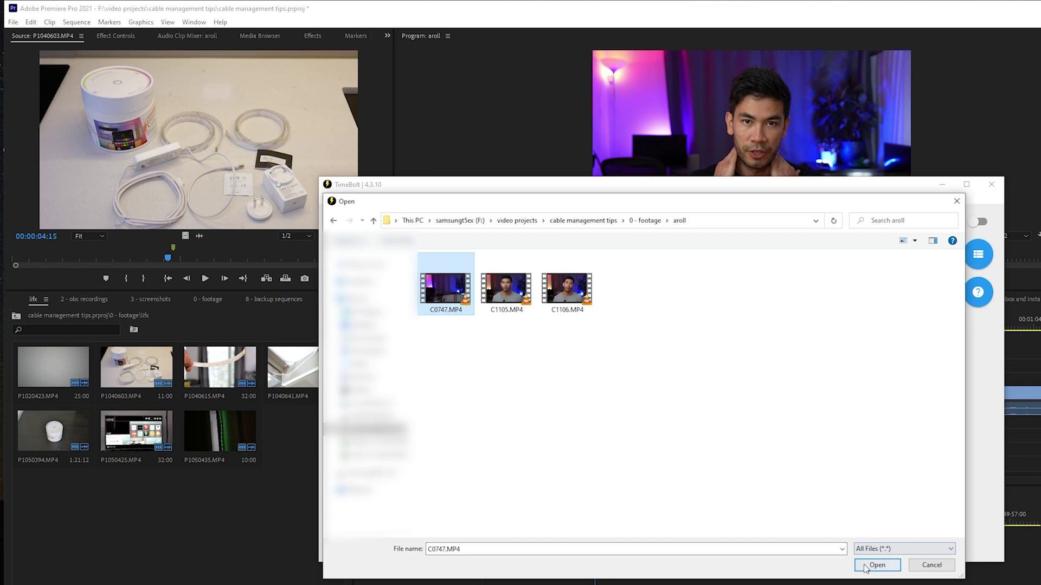
Load C0747.MP4 and export its silence-trimmed cut as C0747.MP4.23.98.xml.
click(876, 565)
scroll(799, 475, down, 15)
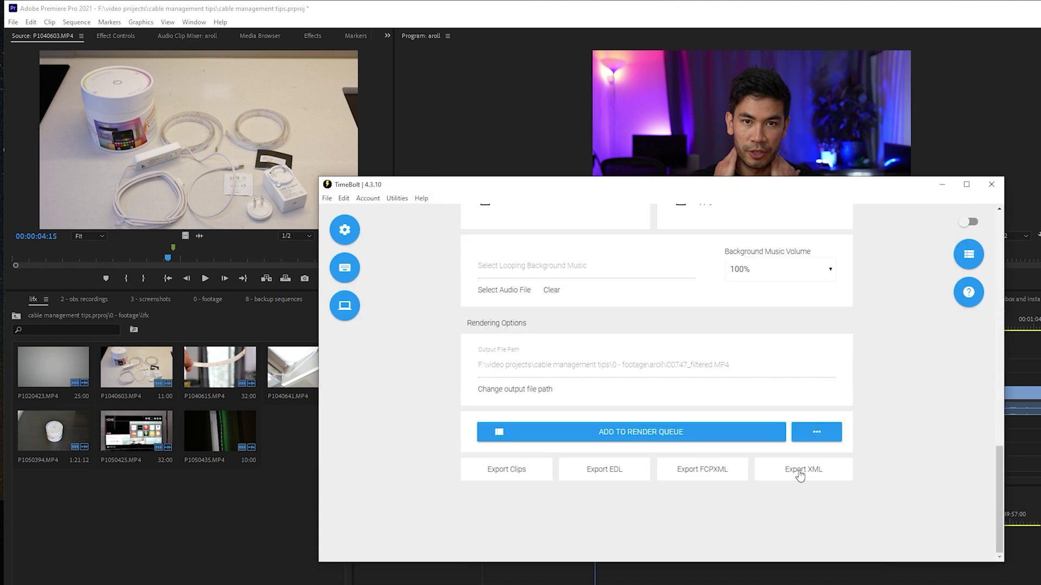
click(800, 472)
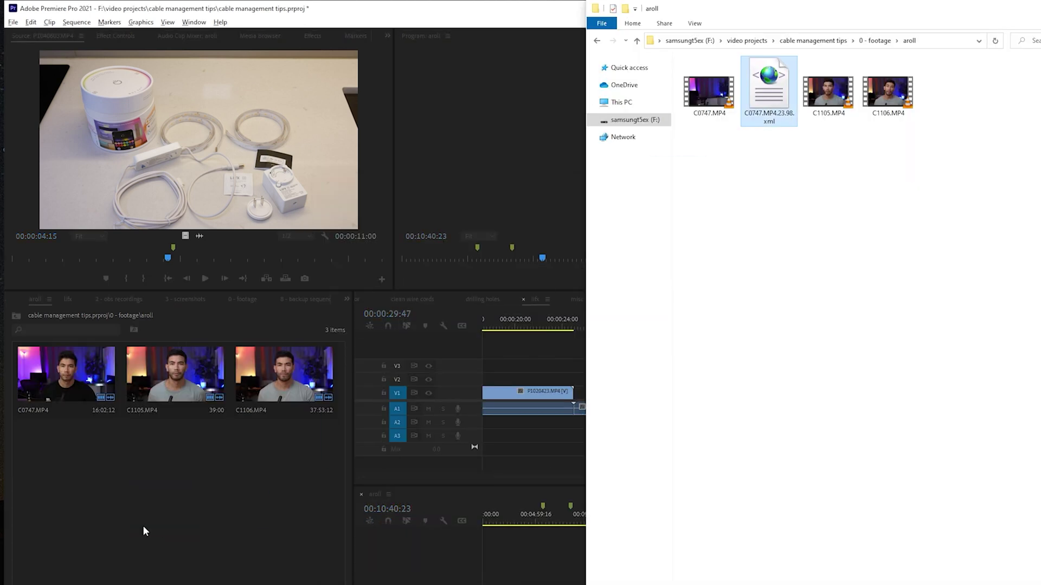